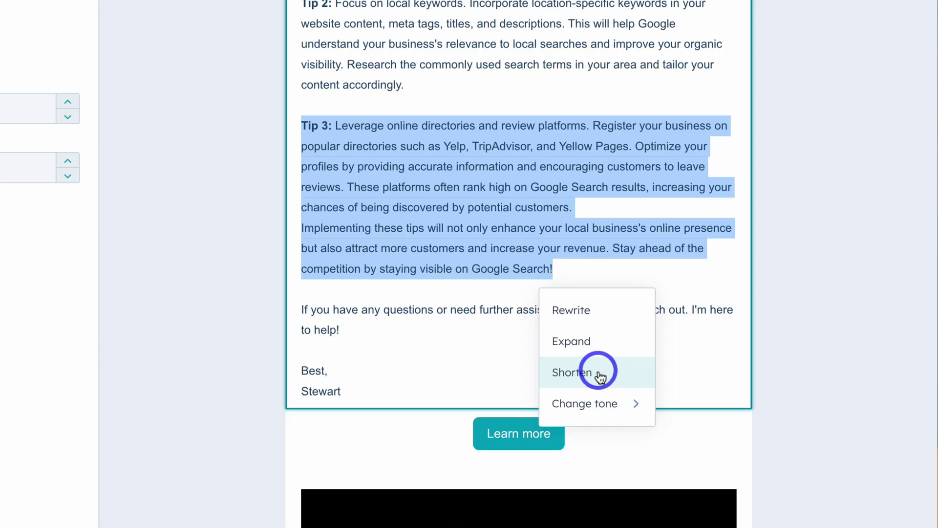
Generate a shortened version of the email's Tip 3 text with the AI assistant.
click(610, 372)
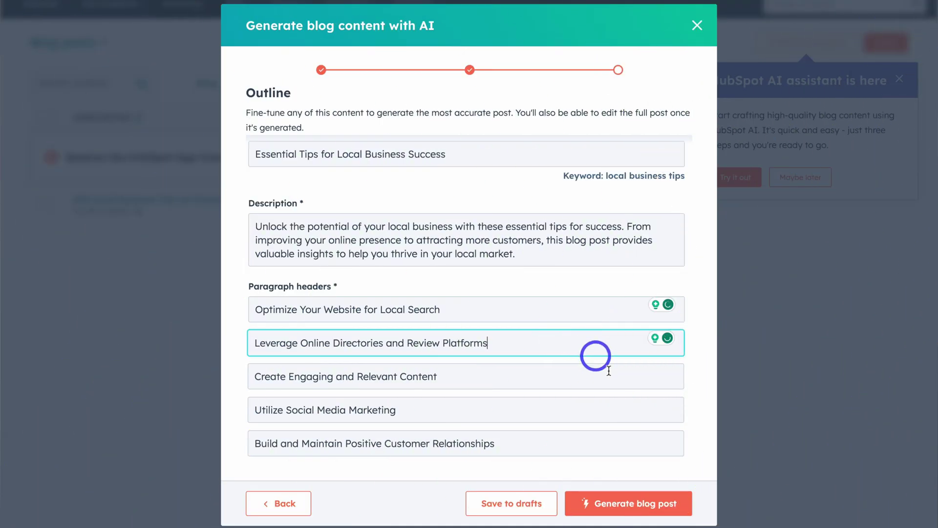
Generate the AI blog post "Essential Tips for Local Business Success" from the outline and review the draft.
click(632, 506)
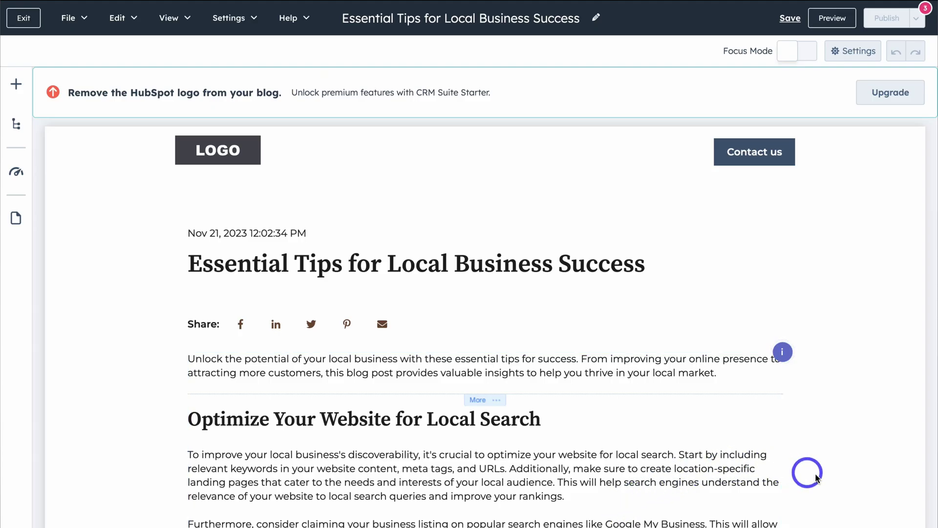
scroll(823, 481, down, 13)
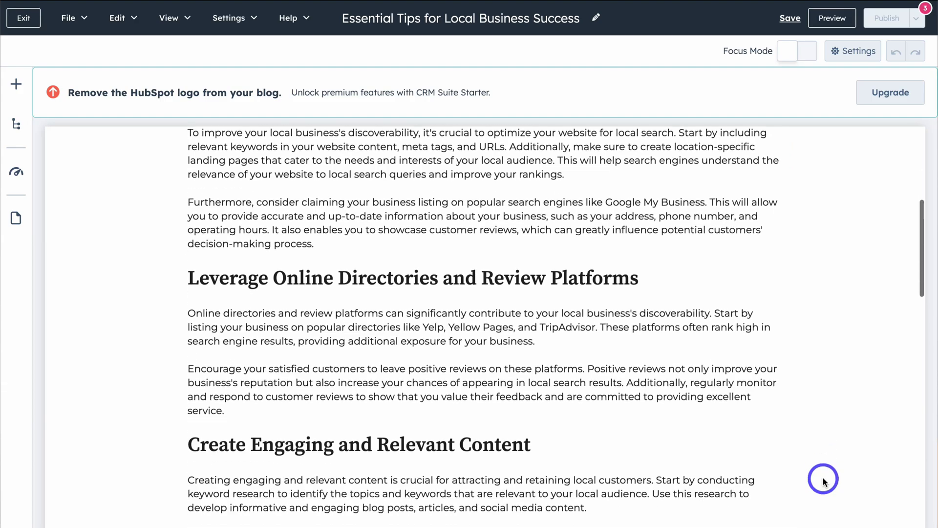
scroll(824, 481, down, 3)
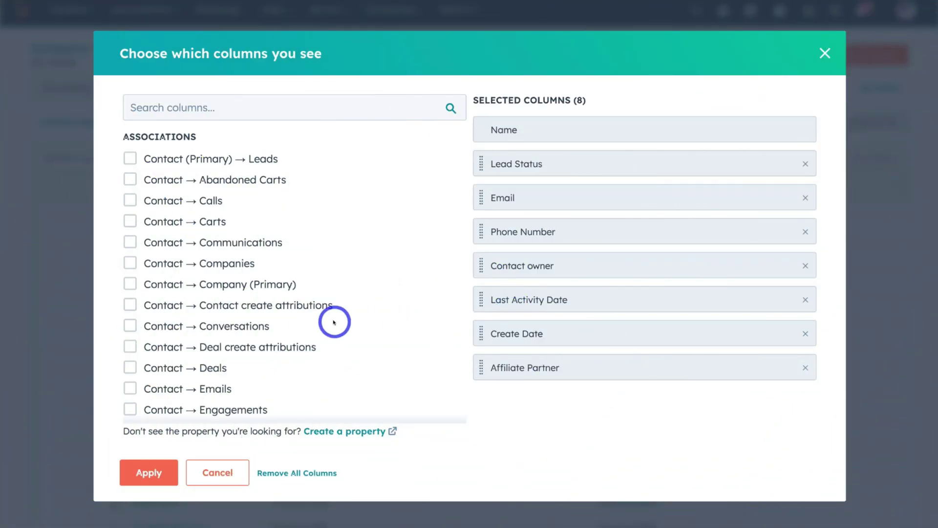
scroll(334, 322, down, 6)
scroll(334, 322, down, 8)
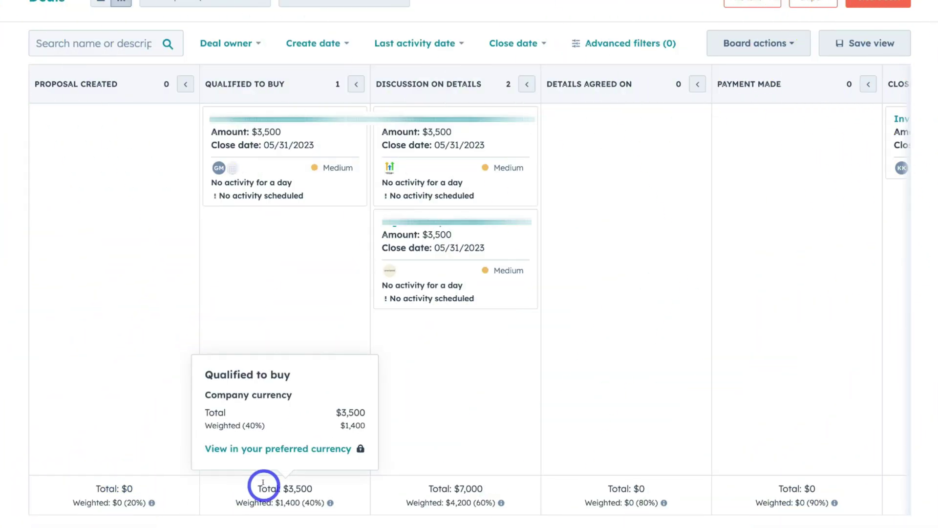
mouse_move(435, 486)
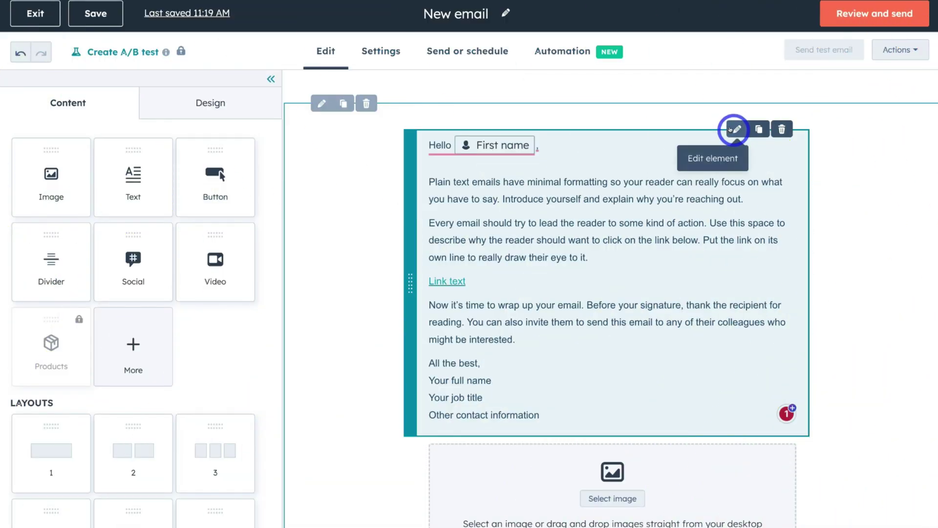
Open the main body text block of the new email for editing.
click(734, 129)
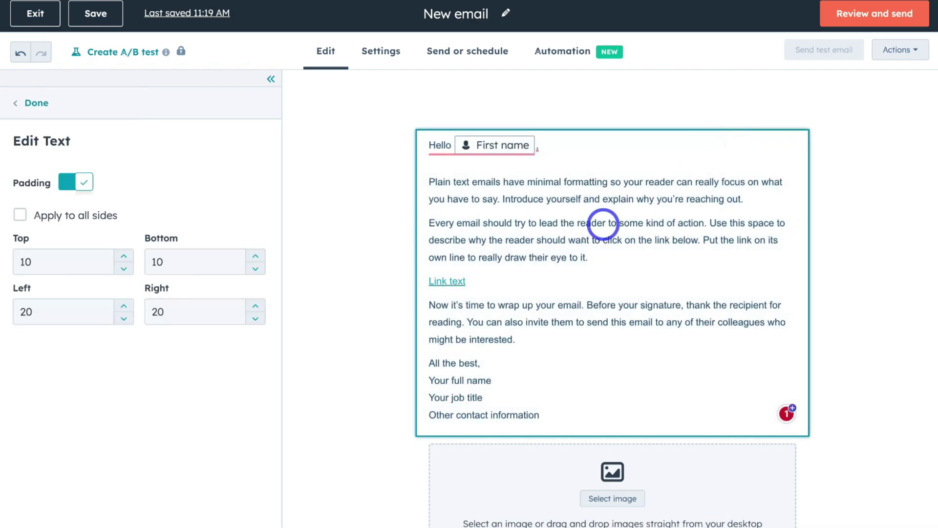
drag(586, 257, 528, 222)
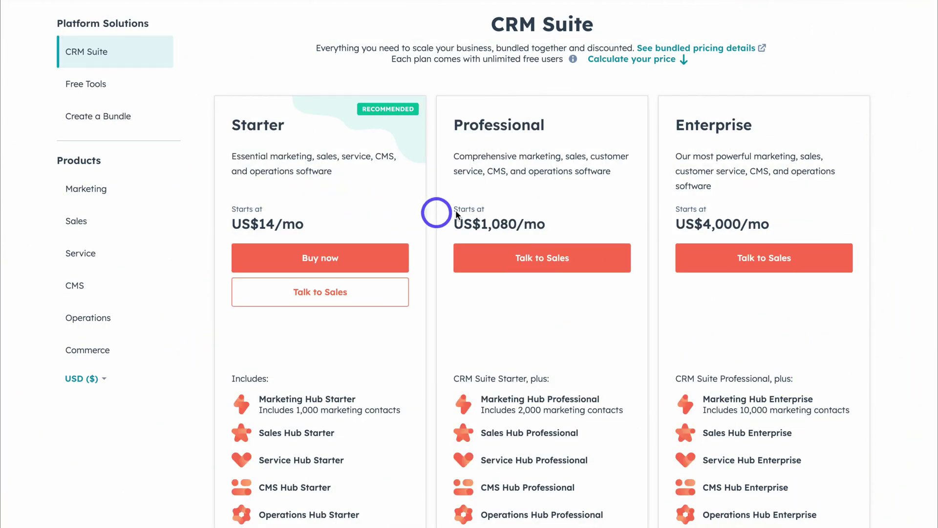
Start a custom pricing bundle and choose the Professional plan for Service Hub.
click(138, 117)
scroll(438, 249, down, 7)
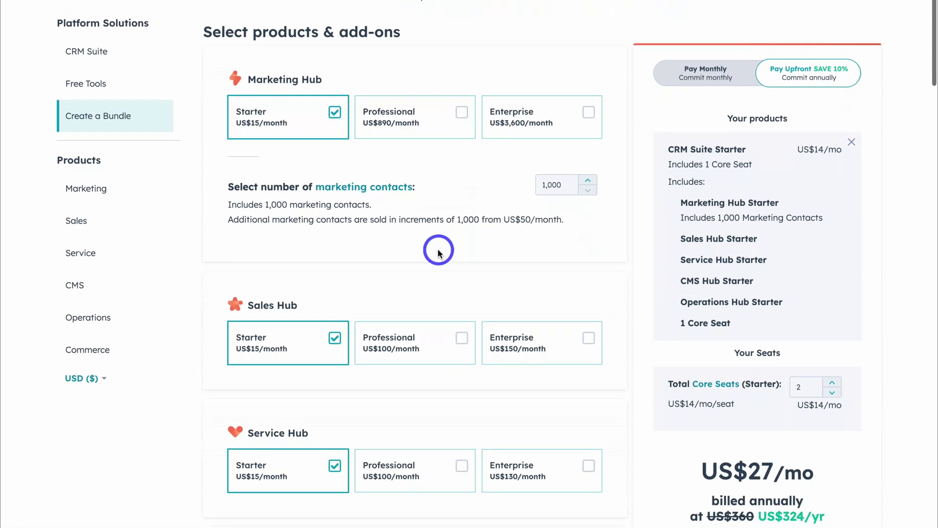
click(456, 278)
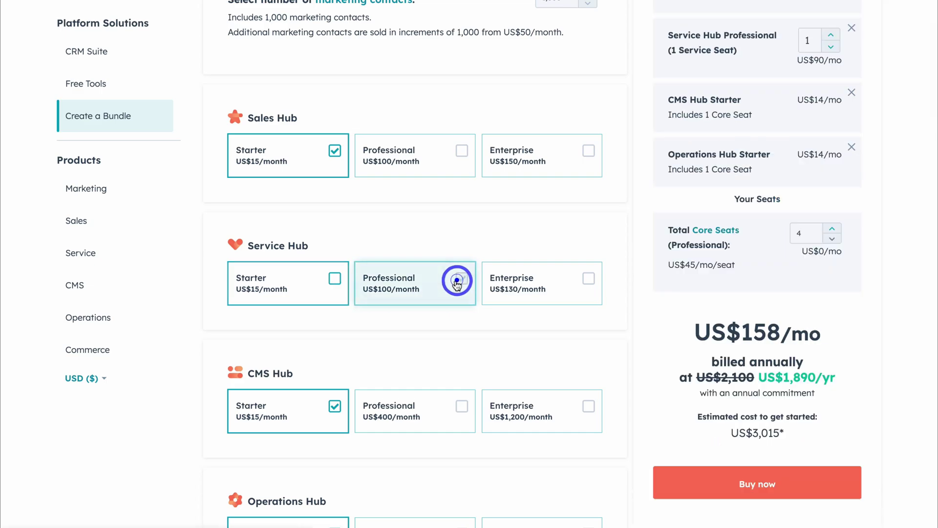
scroll(439, 318, down, 4)
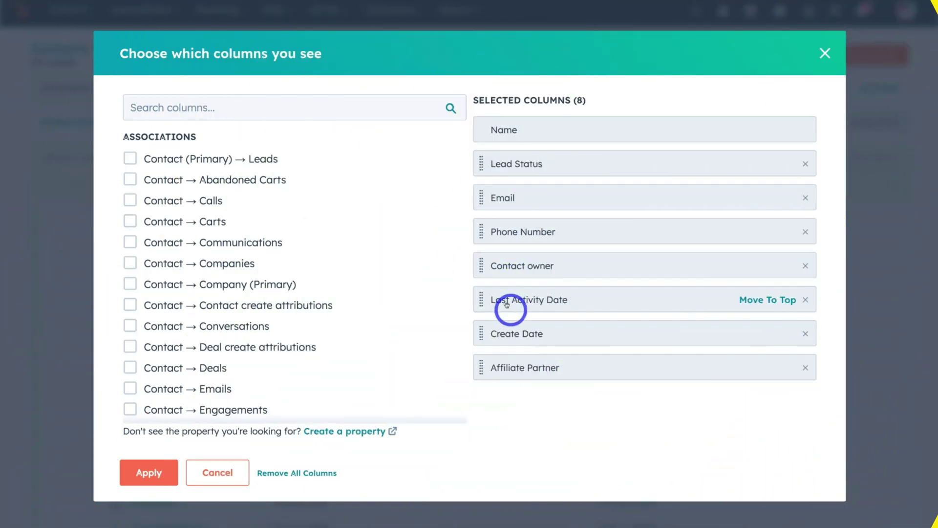
scroll(335, 320, down, 6)
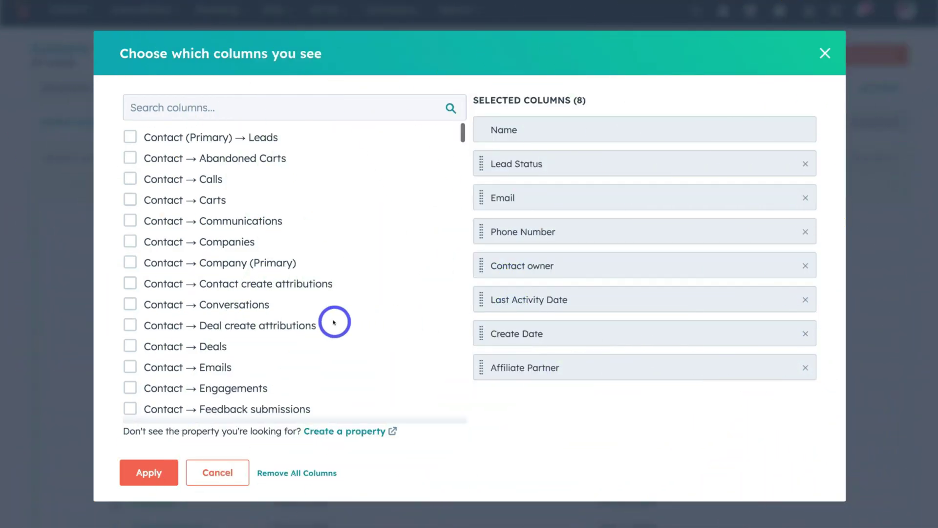
scroll(335, 321, down, 10)
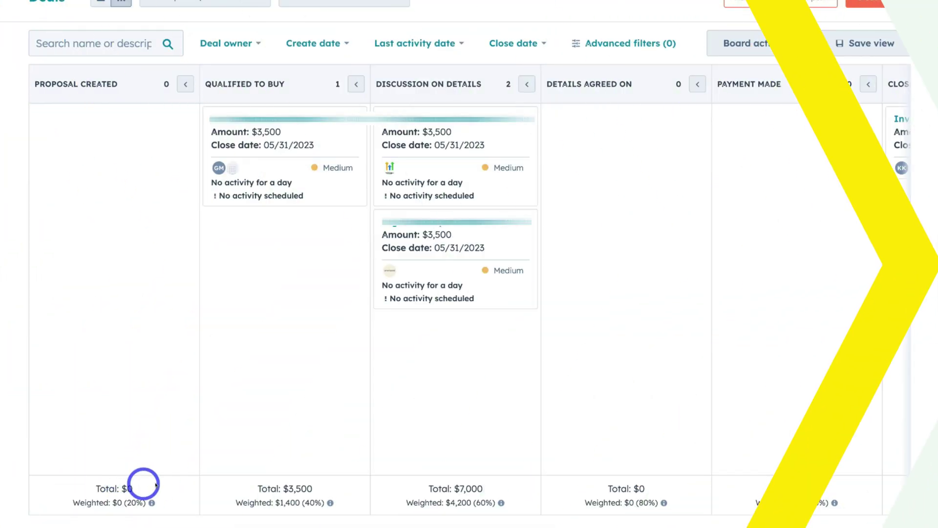
mouse_move(261, 484)
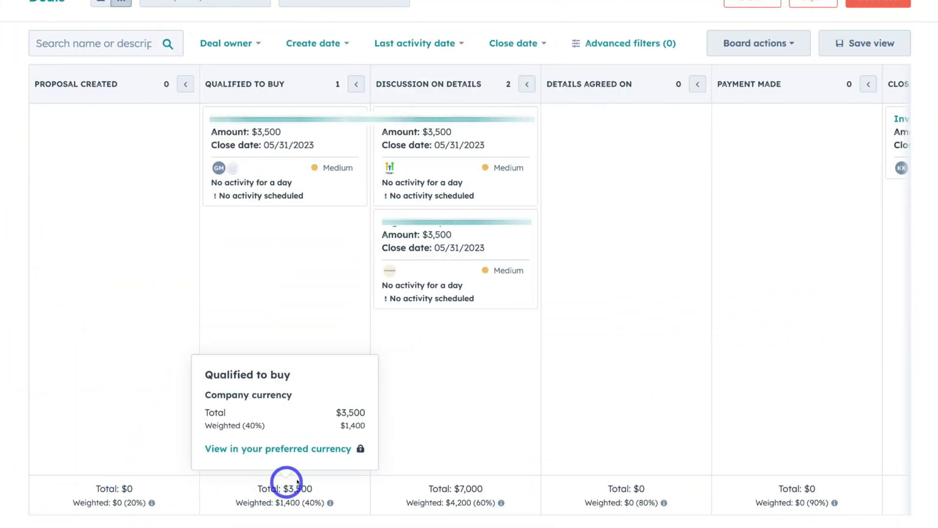
mouse_move(440, 486)
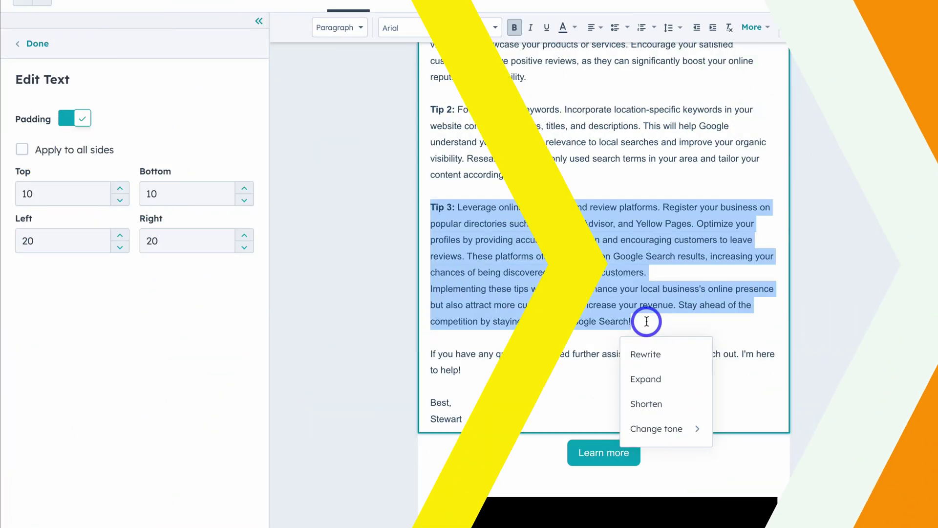
Shorten the selected Tip 3 text in the email with AI and insert the generated version.
click(679, 408)
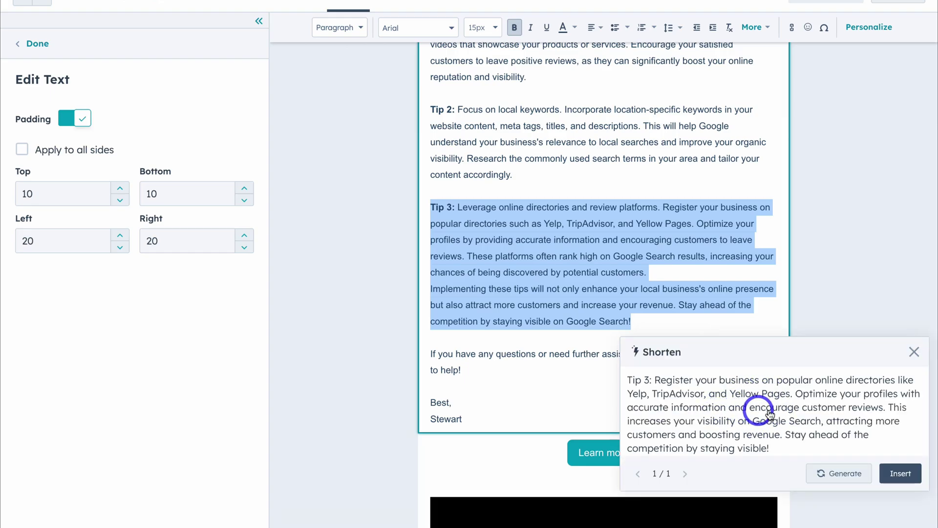
click(901, 475)
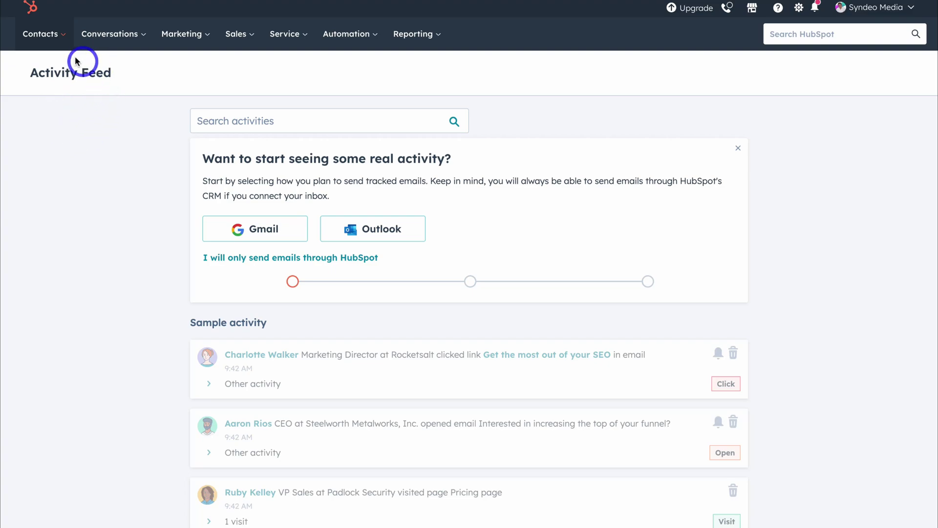
click(59, 35)
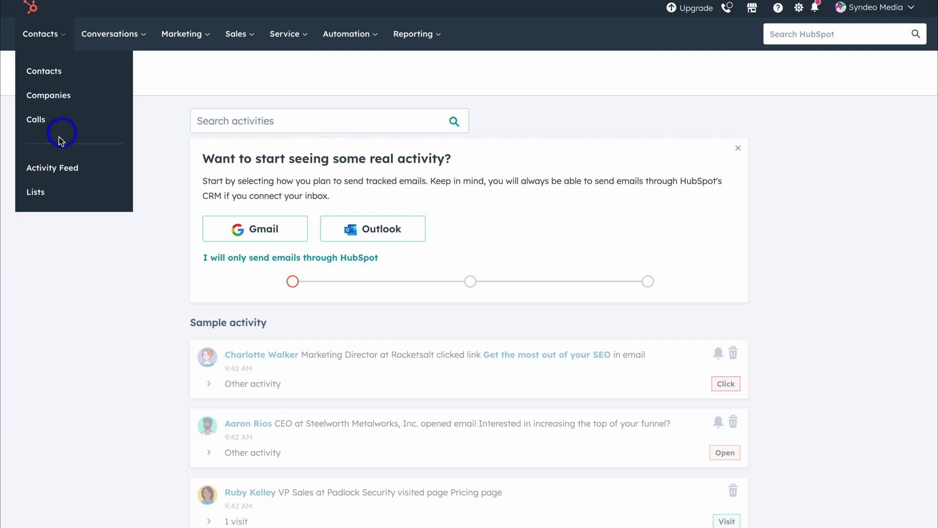
click(154, 172)
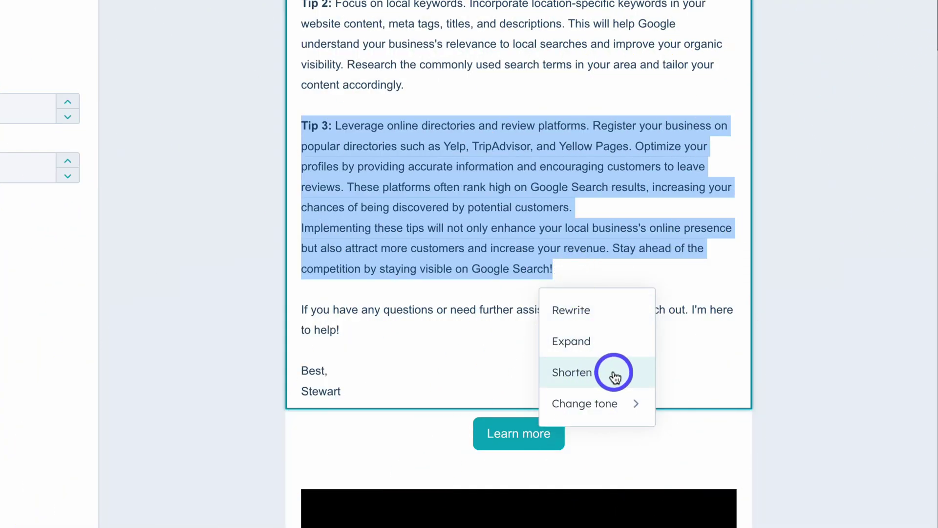
Replace the email's selected Tip 3 passage with an AI-shortened version.
click(618, 377)
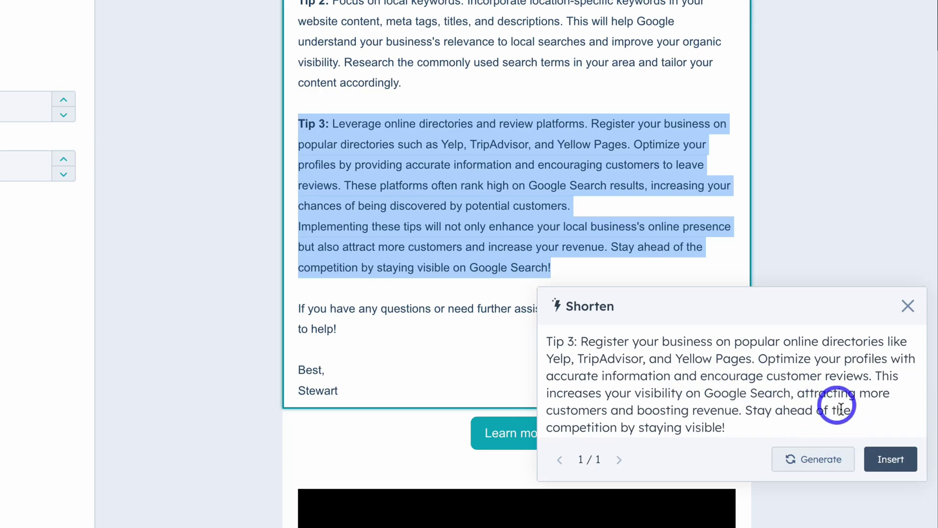
click(887, 458)
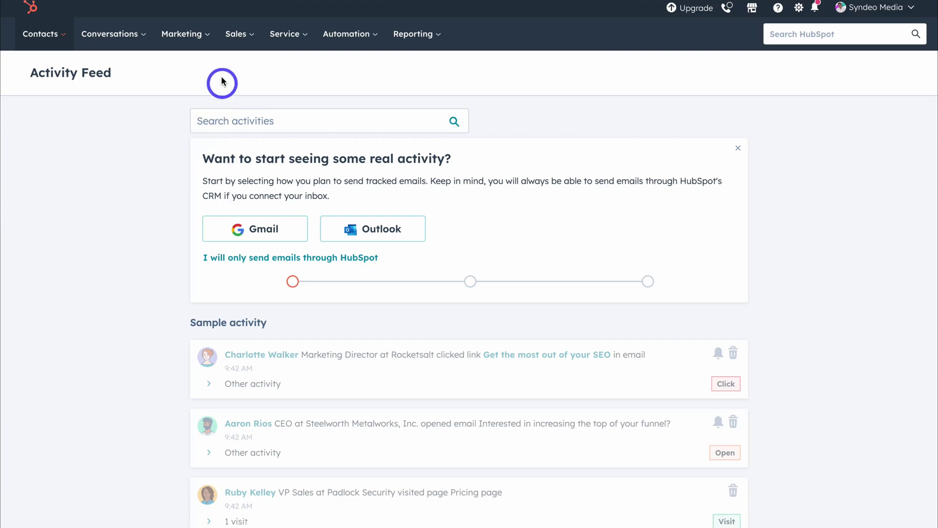
Go to the marketing emails and open the draft "Top 3 Business Growth Hacks!" for editing.
click(198, 38)
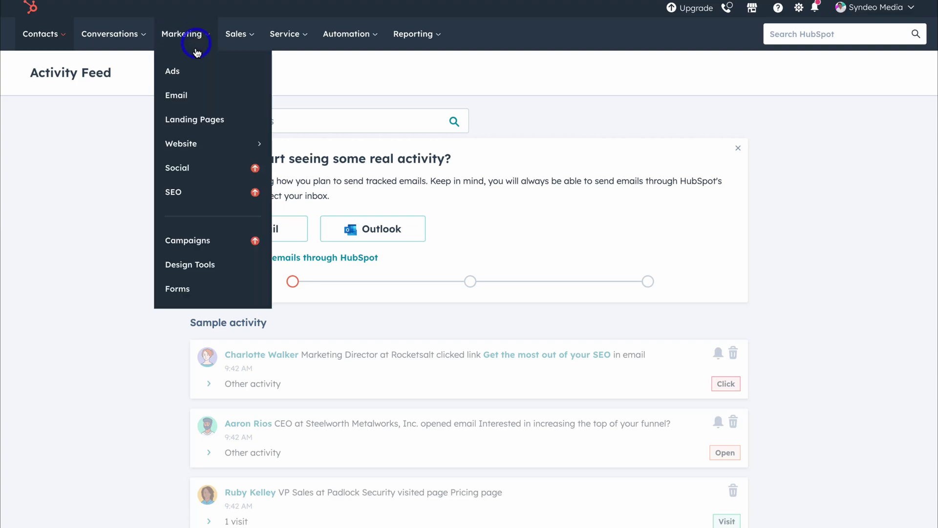
click(239, 101)
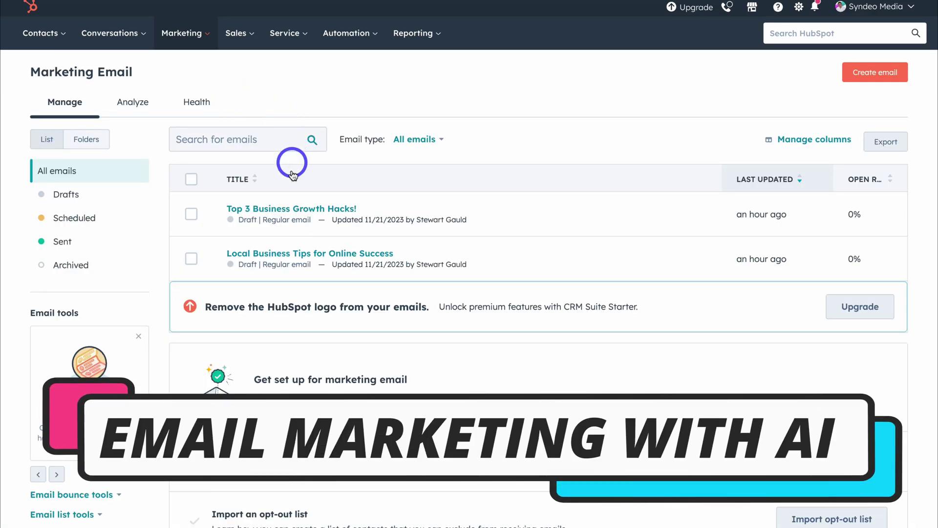
mouse_move(291, 210)
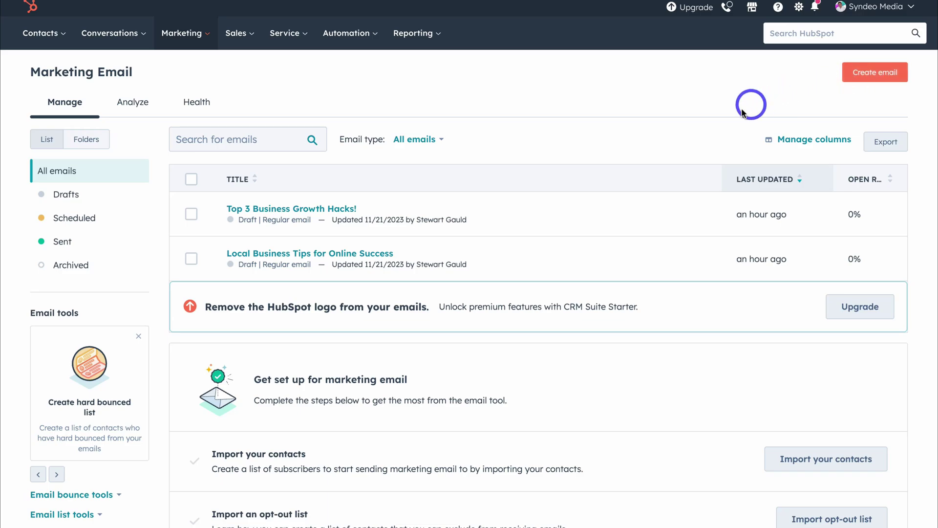
mouse_move(681, 214)
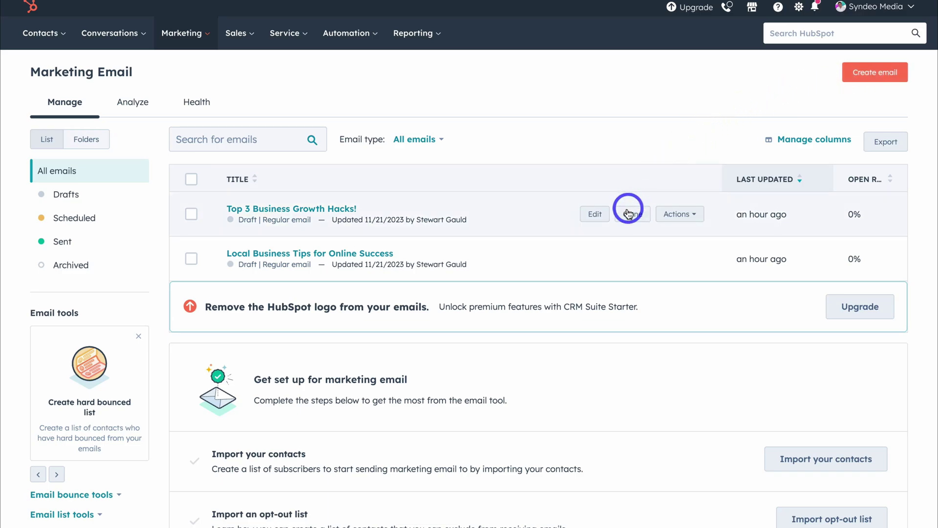
click(593, 218)
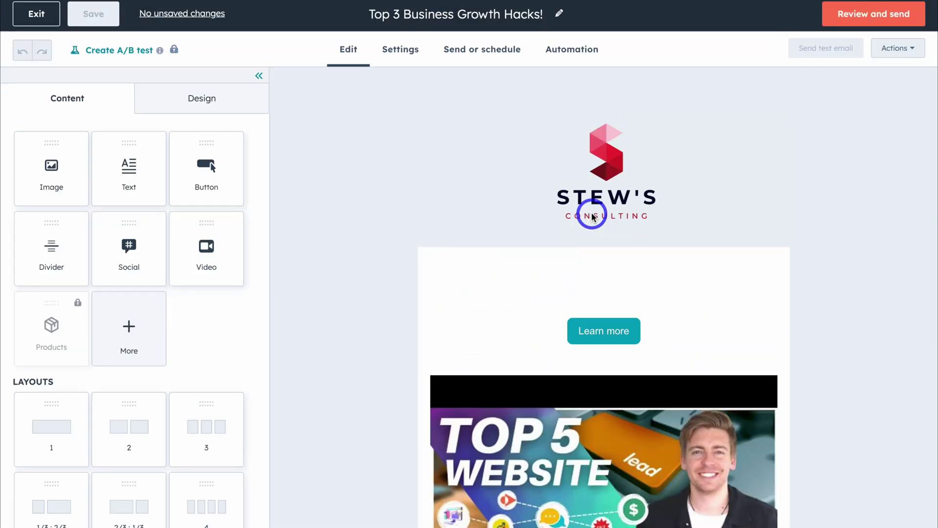
Rewrite the email heading "Top 3 tips to grow your business!" with the AI assistant and insert the generated version.
scroll(577, 225, down, 3)
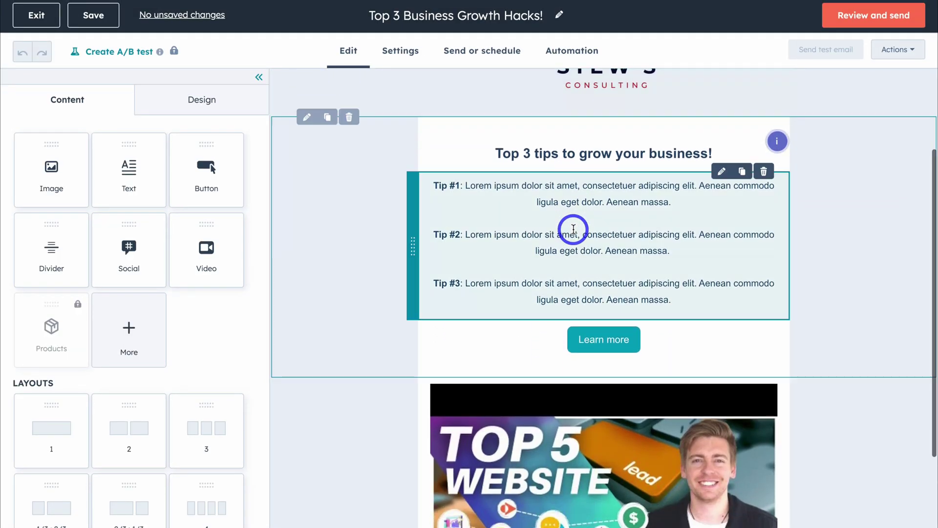
scroll(575, 227, down, 4)
scroll(571, 228, up, 4)
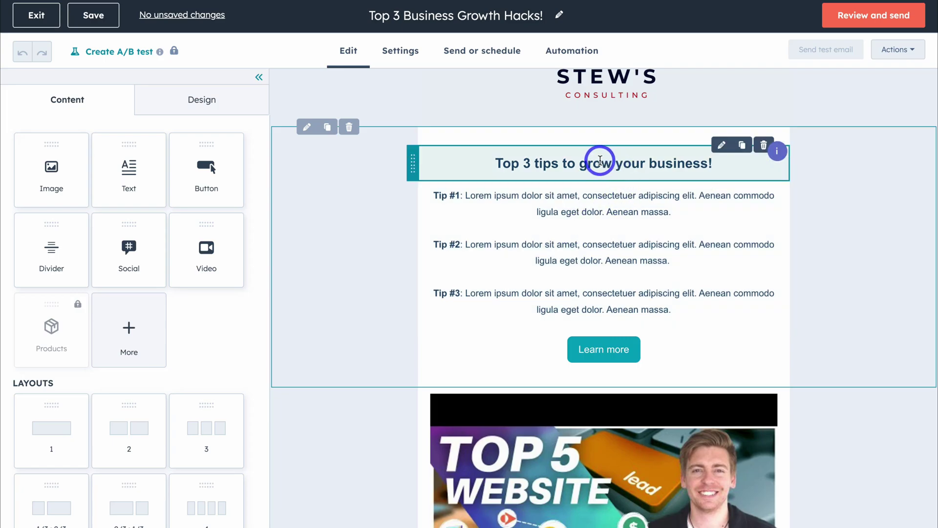
click(721, 146)
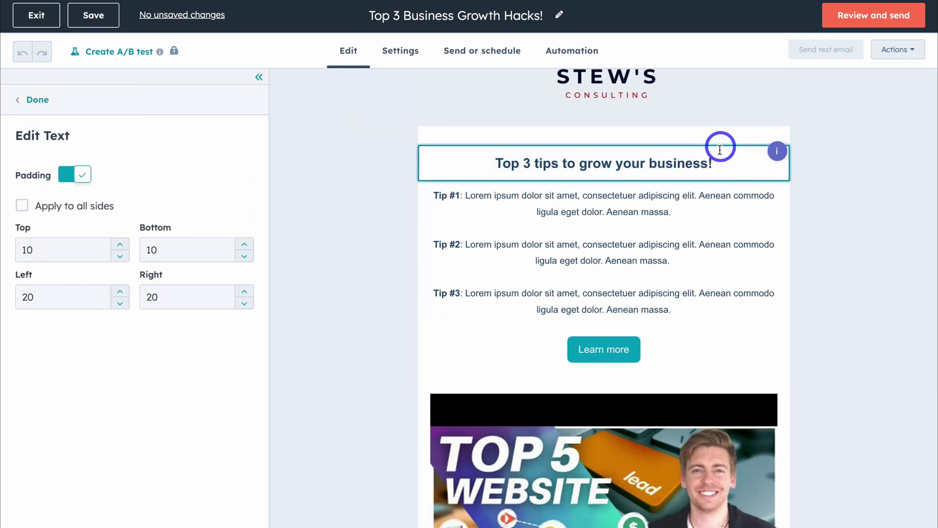
drag(715, 163, 498, 172)
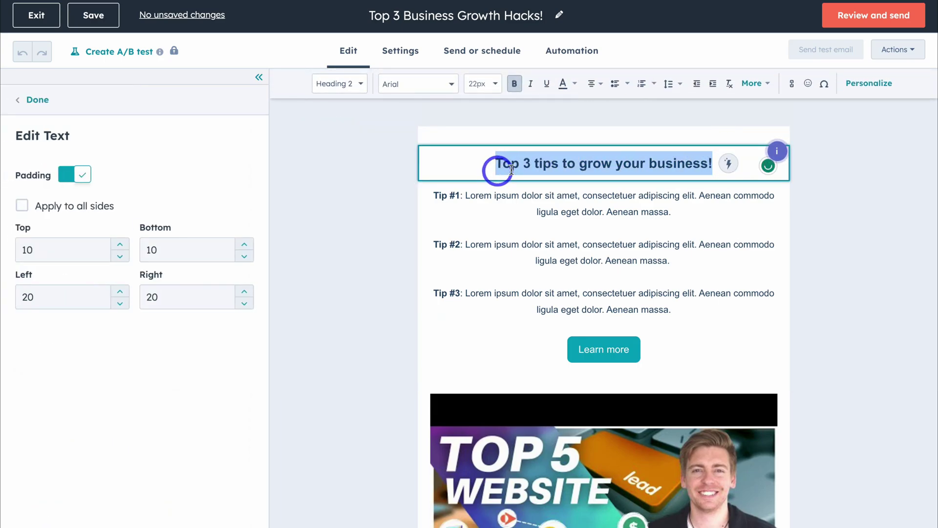
click(728, 165)
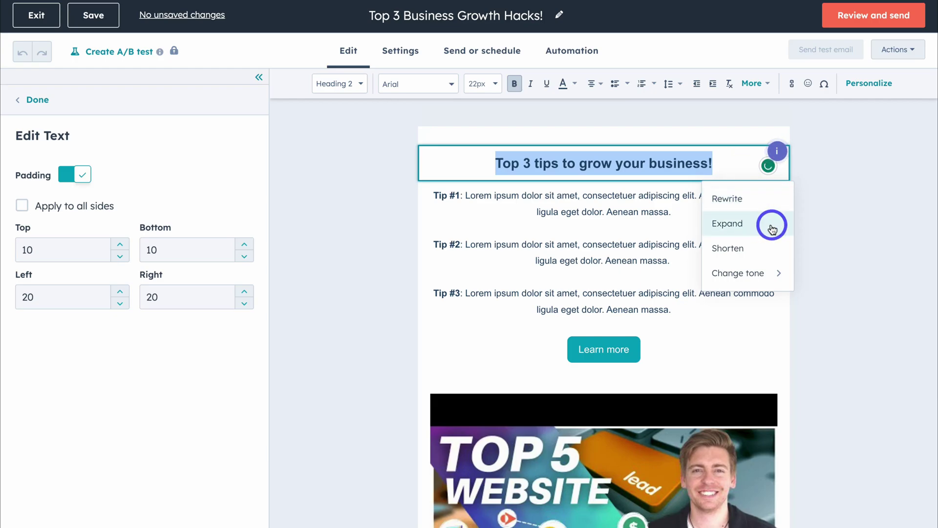
mouse_move(747, 271)
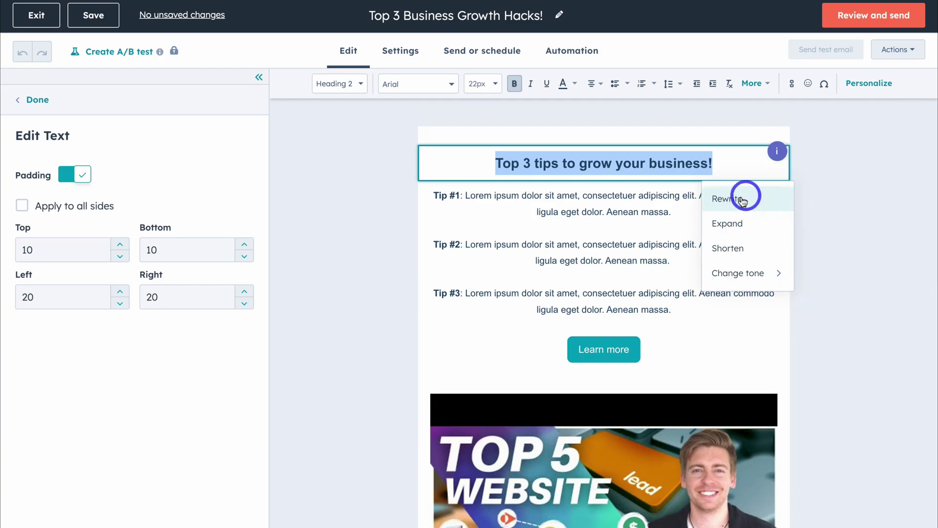
click(758, 198)
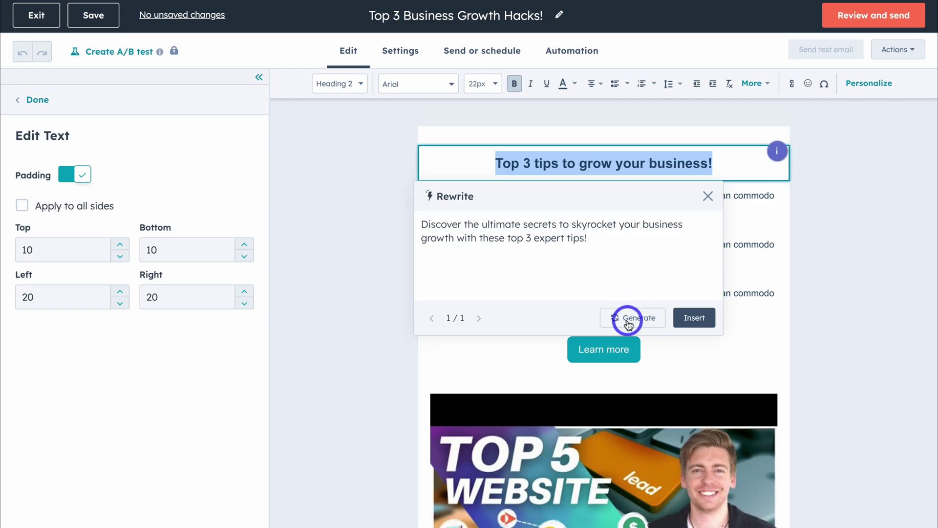
click(694, 319)
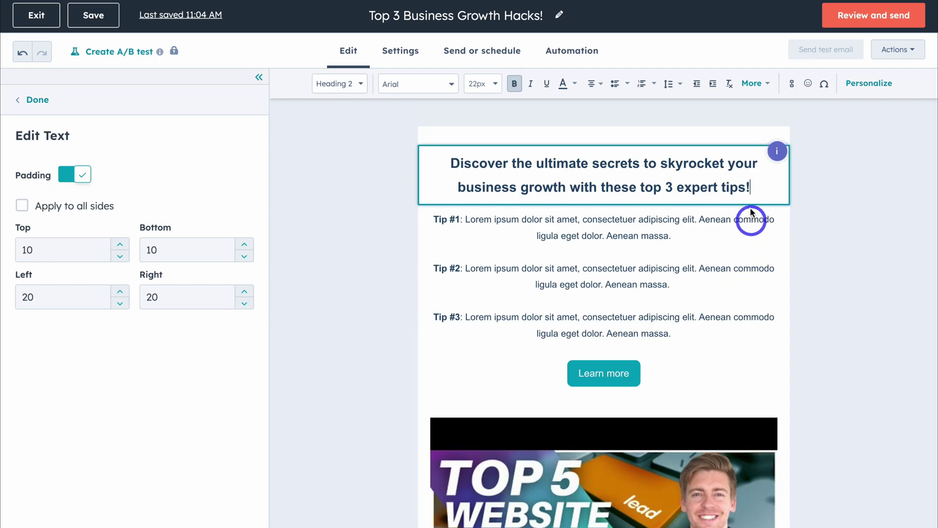
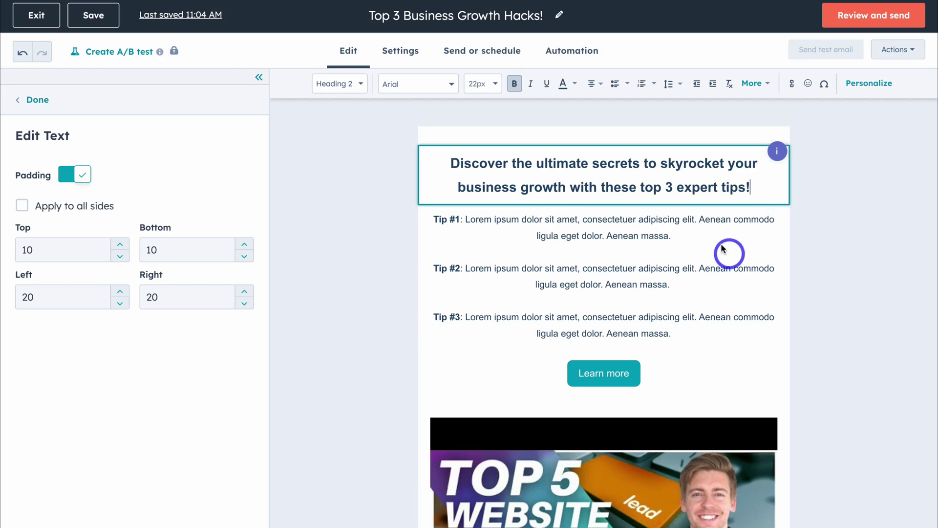
Delete the three placeholder tips from the text block below the email heading.
click(696, 262)
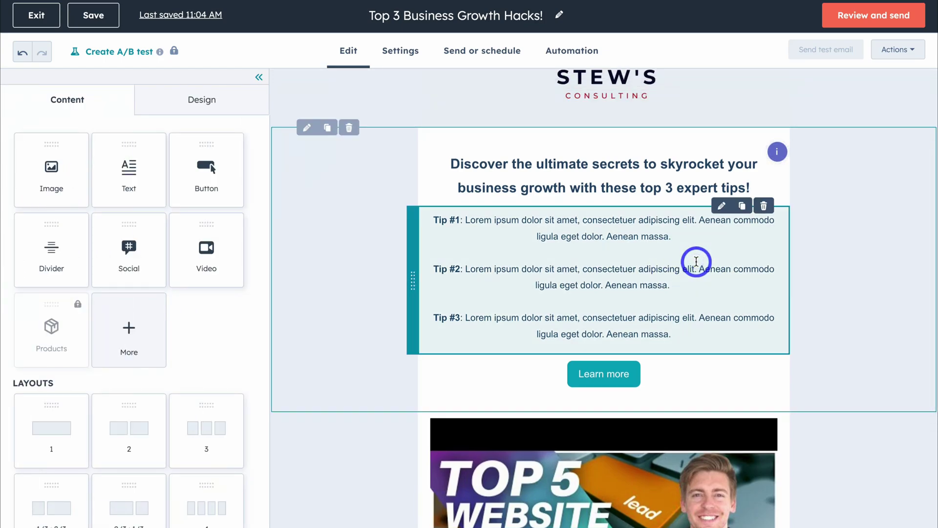
click(721, 206)
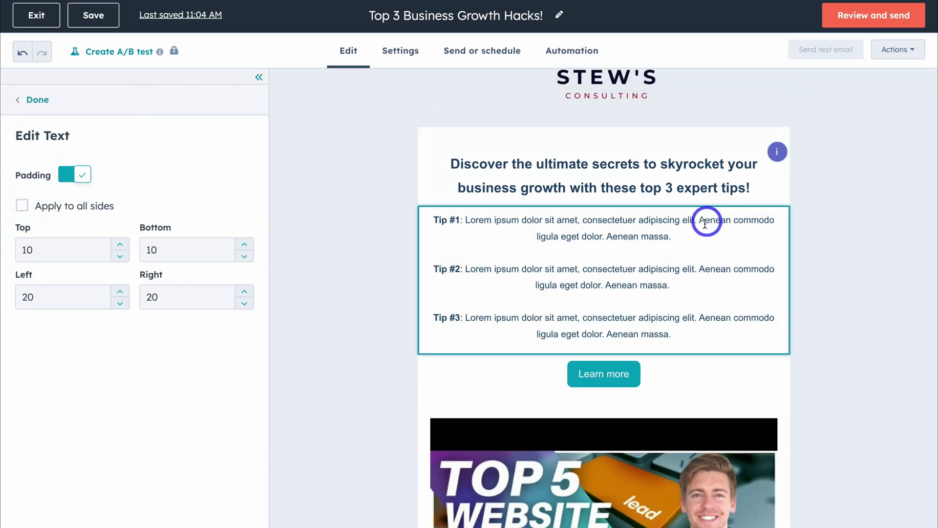
drag(688, 332, 429, 221)
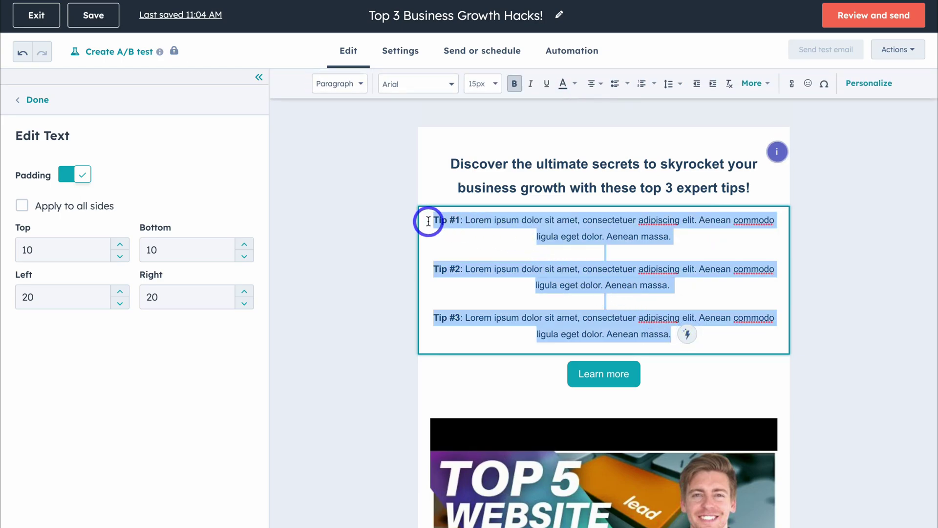
key(BackSpace)
Generate an AI paragraph from the prompt "Add three unique tips for helping local businesses get discovered on Google Search.".
text(/)
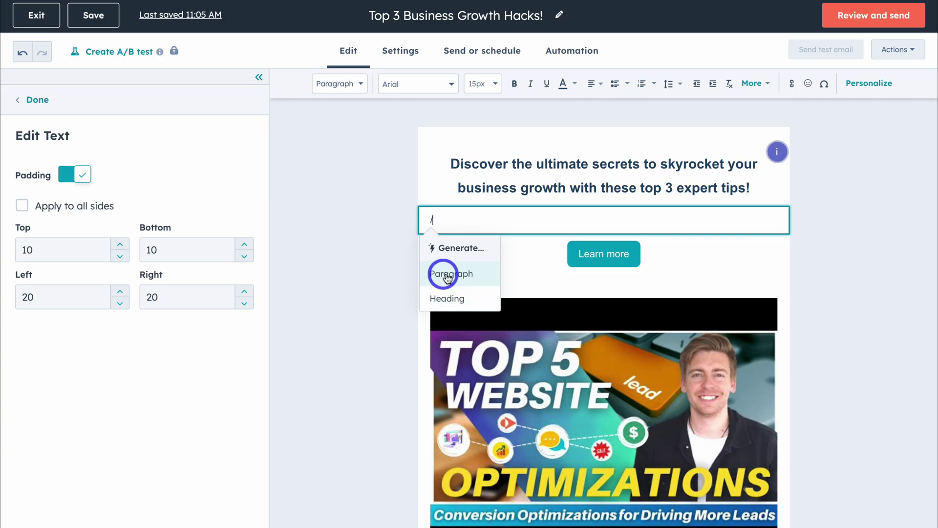
click(468, 277)
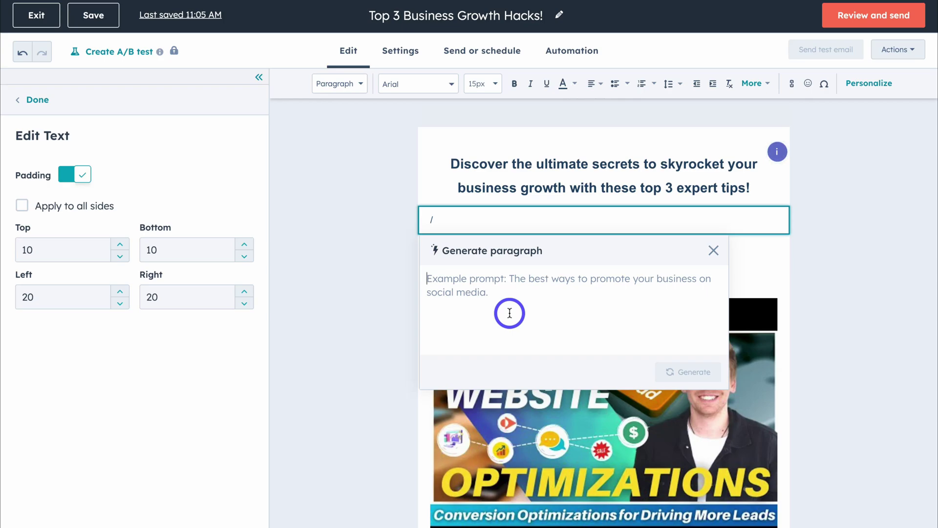
text(Add three unique tips for helping local businesses get discovered on Google Search.)
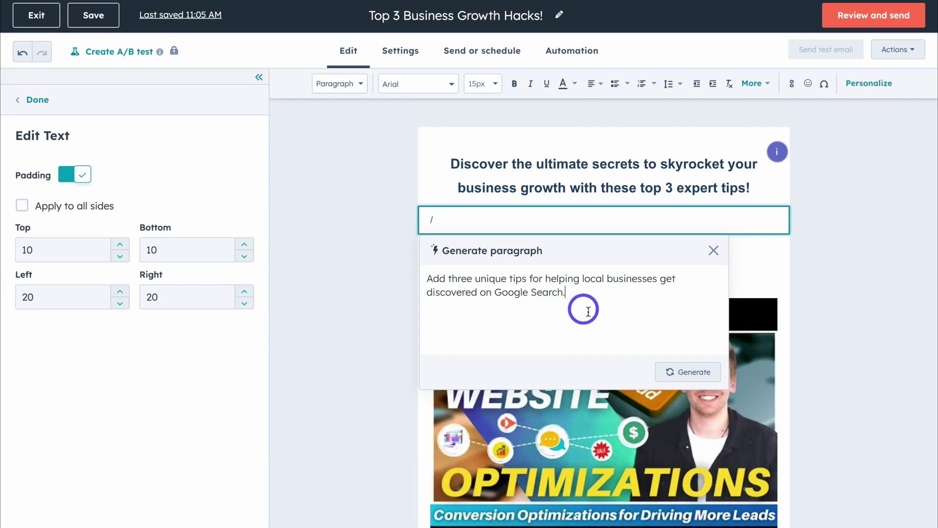
click(682, 373)
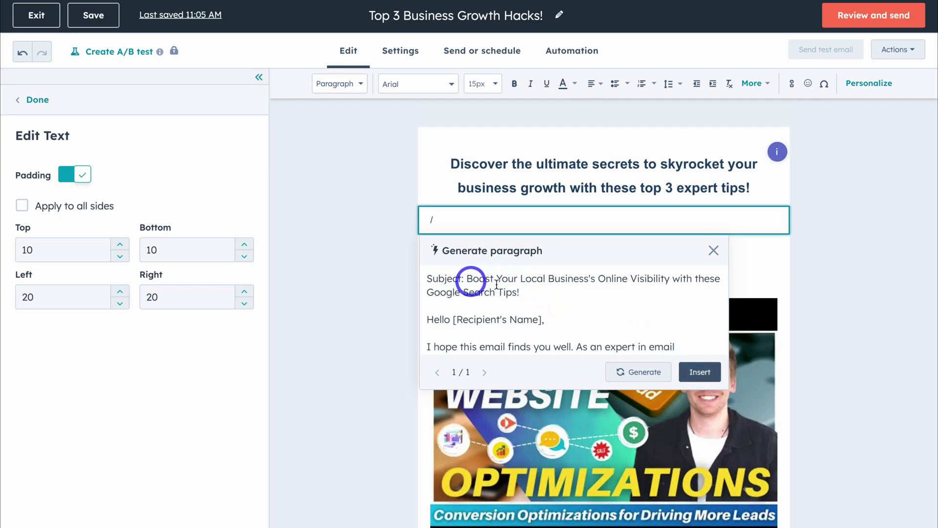
Review the generated draft, remove its subject line, and insert the remaining text into the email body.
scroll(550, 293, down, 3)
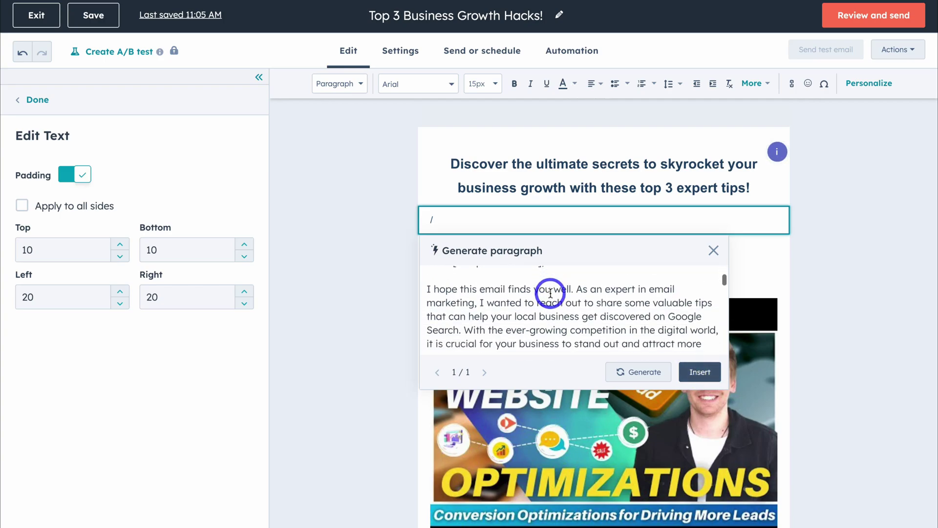
scroll(550, 293, down, 4)
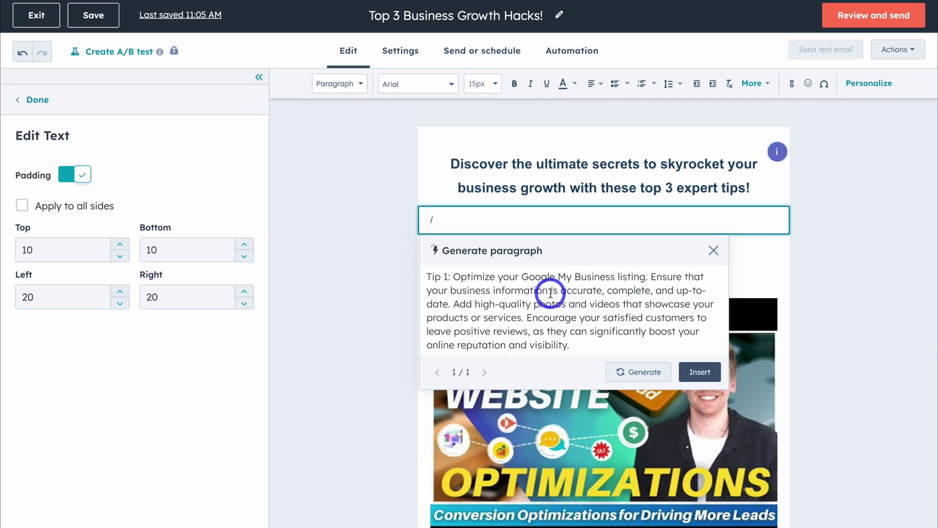
scroll(550, 293, down, 4)
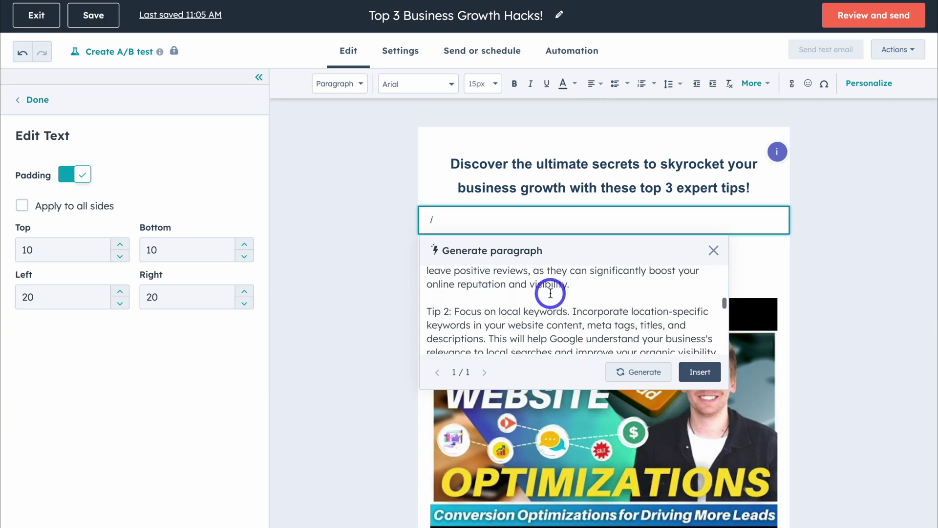
scroll(551, 293, down, 5)
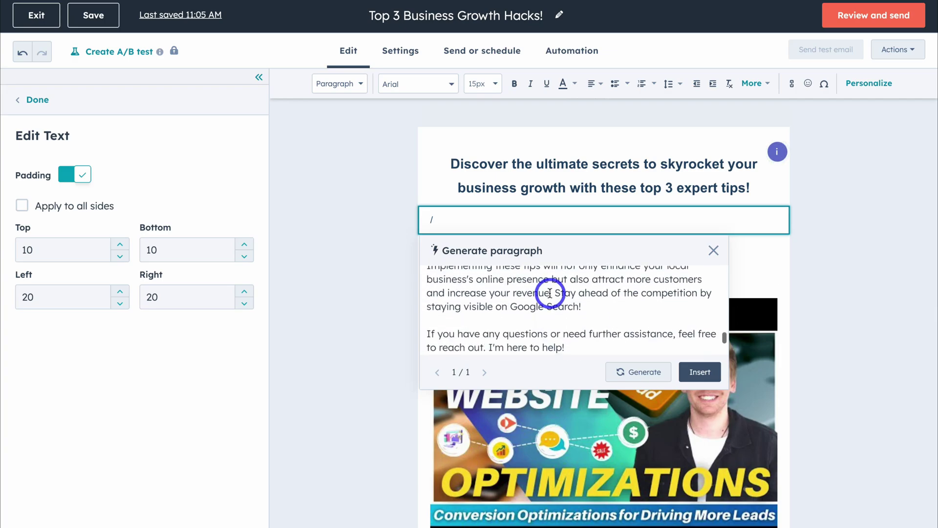
scroll(550, 293, down, 2)
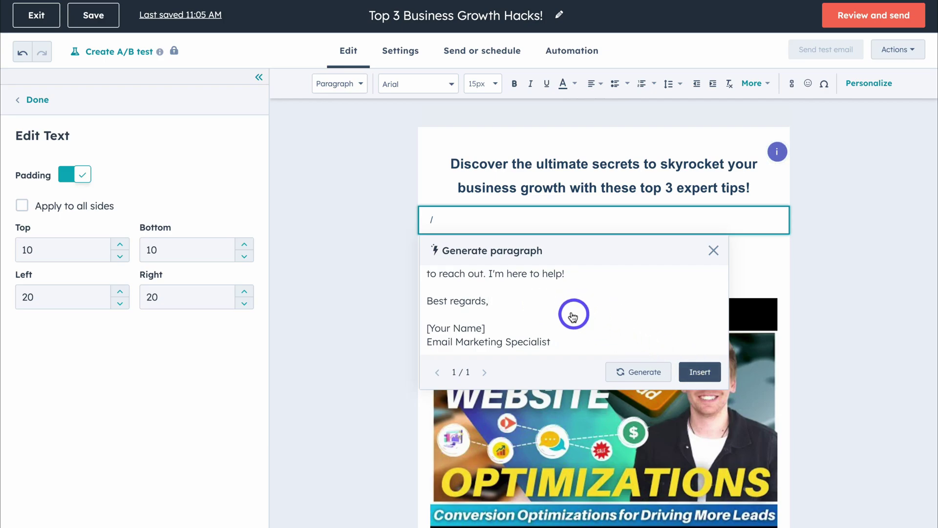
drag(549, 342, 426, 329)
scroll(457, 318, up, 5)
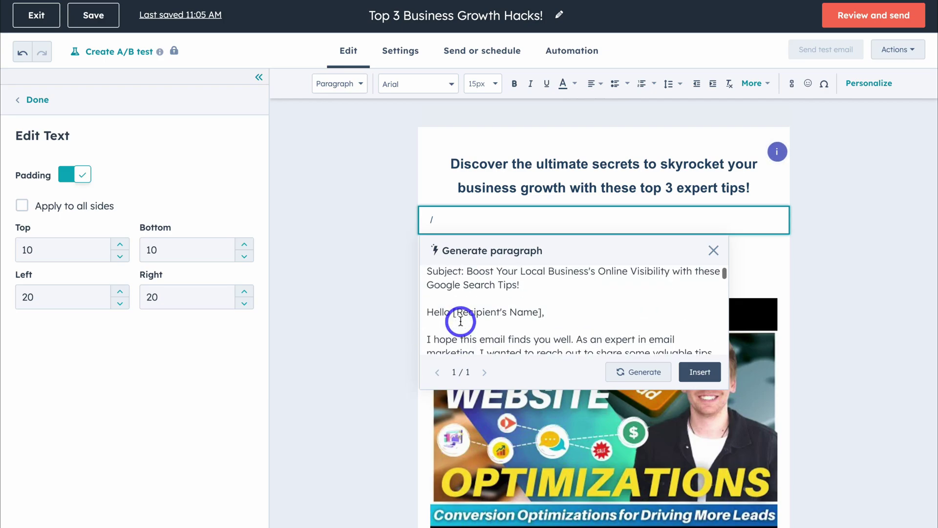
drag(523, 295, 427, 278)
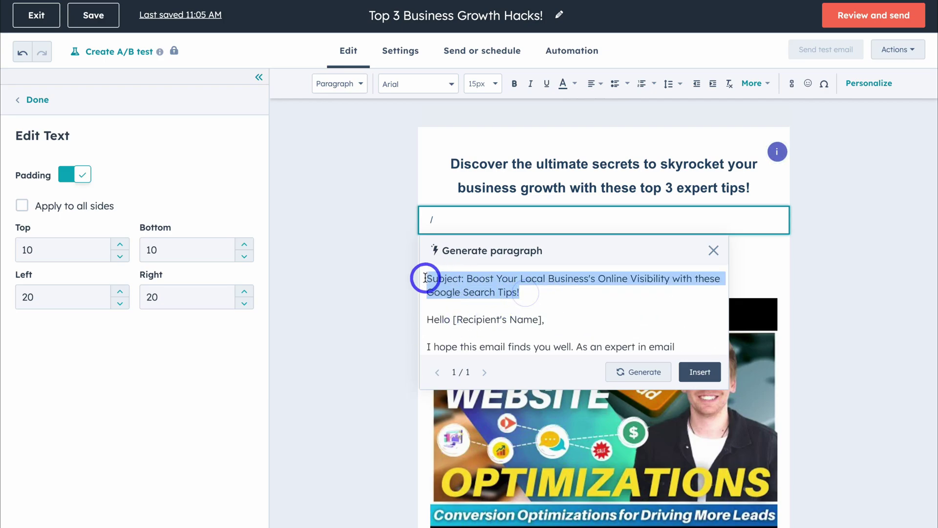
key(BackSpace)
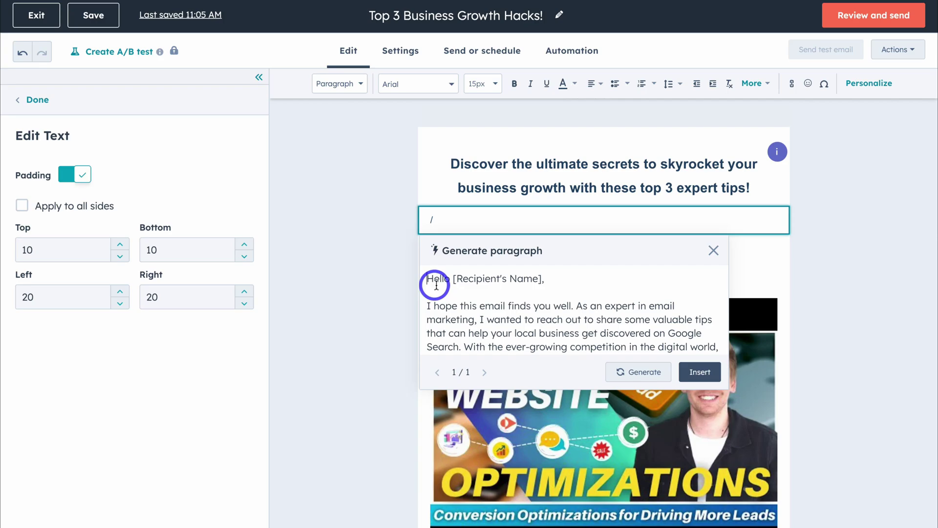
click(693, 372)
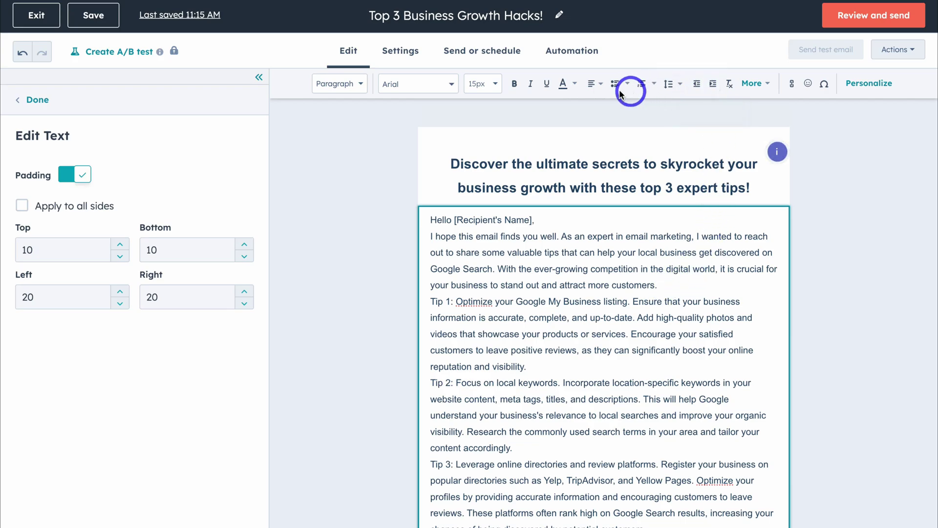
Bold the "Tip 1:", "Tip 2:" and "Tip 3:" labels and add blank lines between the greeting, introduction and tips.
click(514, 83)
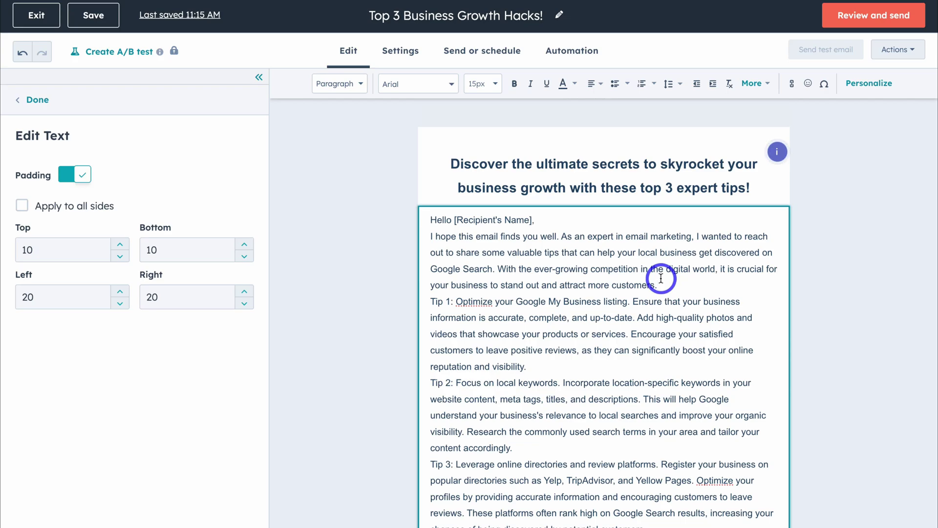
scroll(661, 278, down, 5)
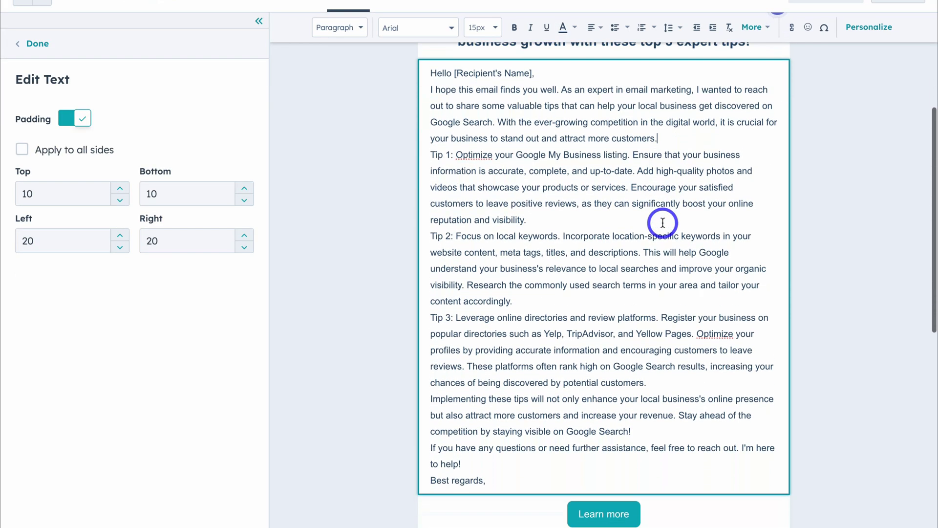
scroll(662, 223, up, 1)
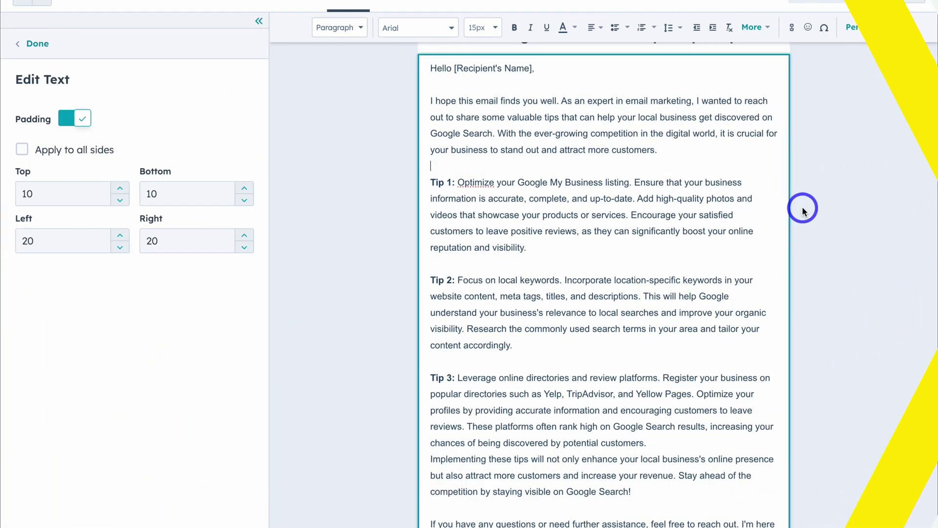
scroll(801, 207, down, 5)
scroll(803, 210, up, 4)
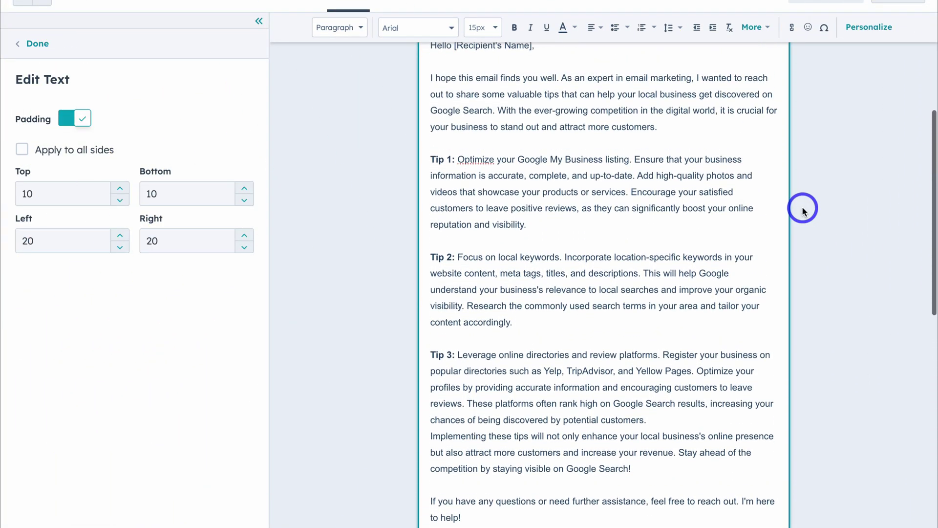
Change the tone of the introduction paragraph to Witty with the AI assistant and insert the generated version.
scroll(802, 210, up, 2)
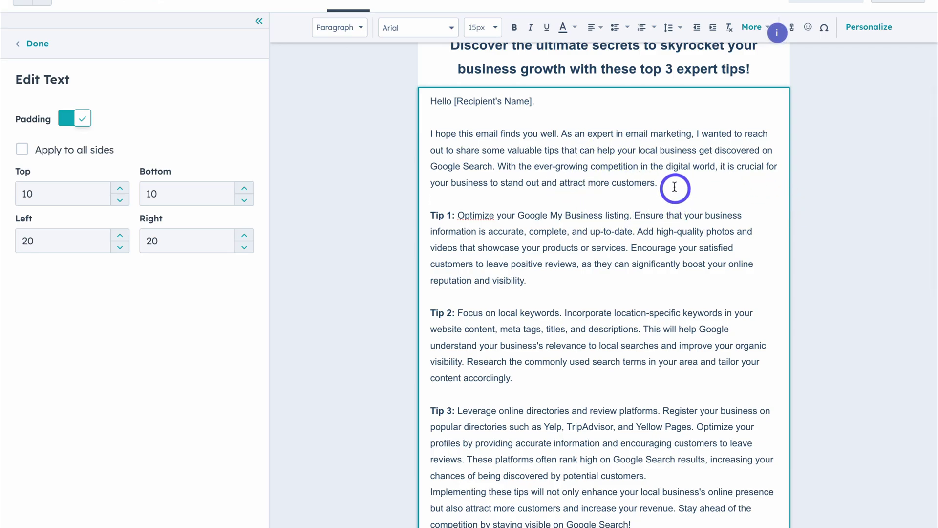
drag(674, 188, 431, 132)
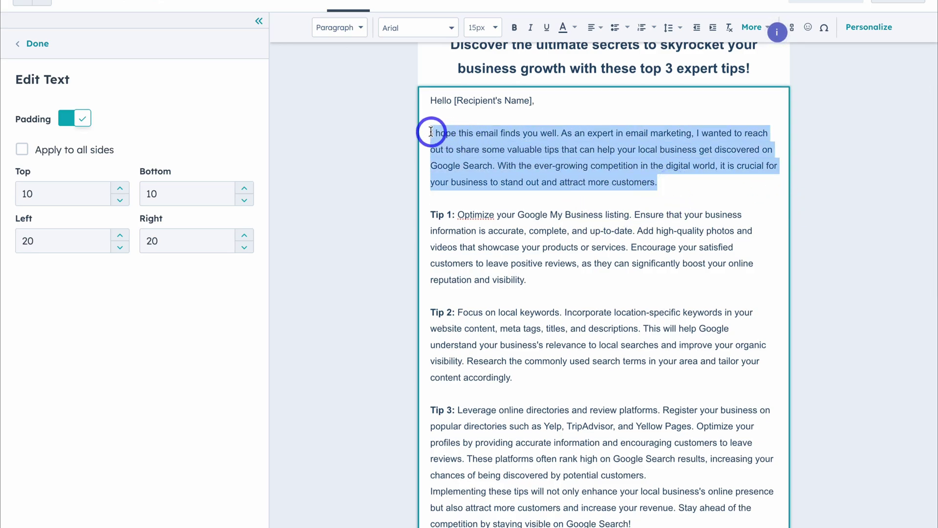
click(681, 189)
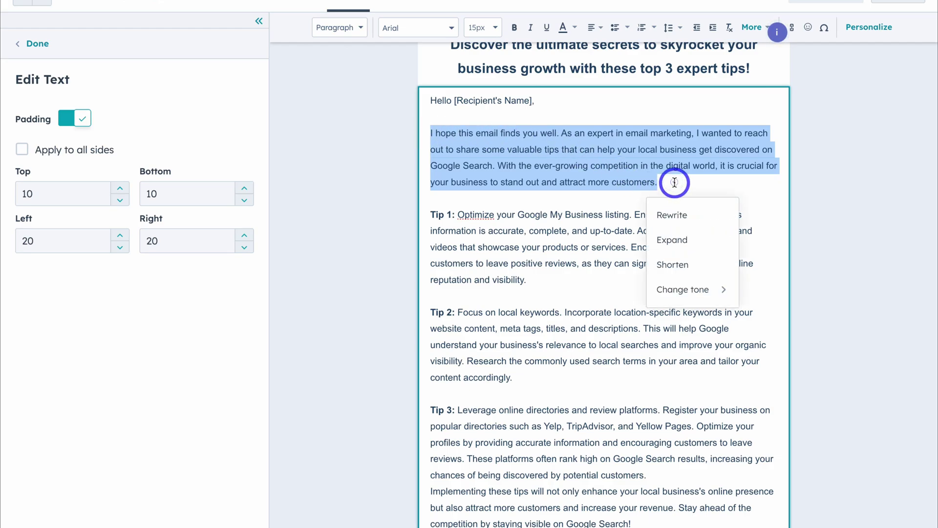
mouse_move(693, 293)
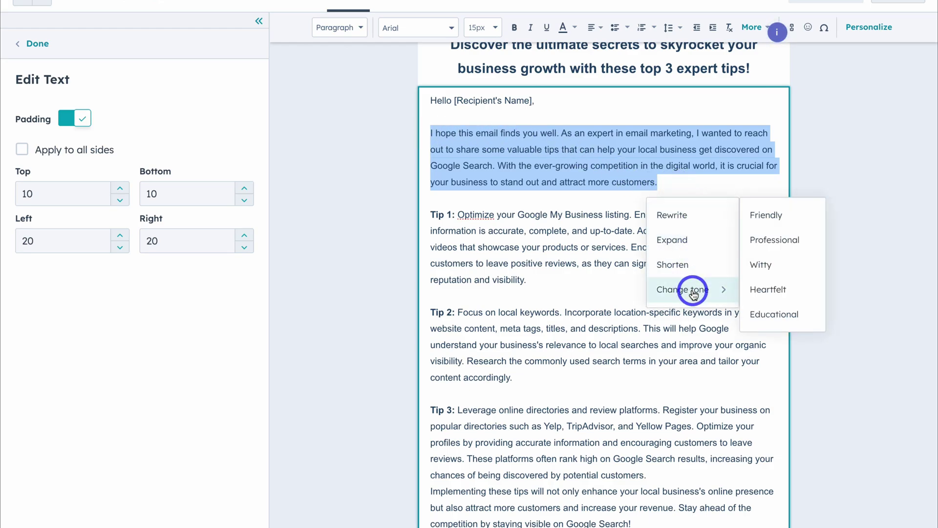
click(790, 265)
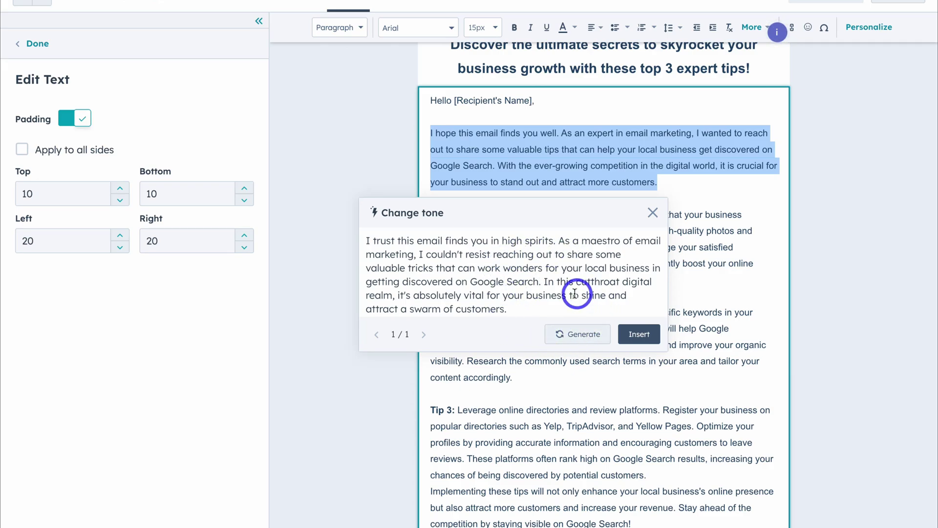
click(635, 335)
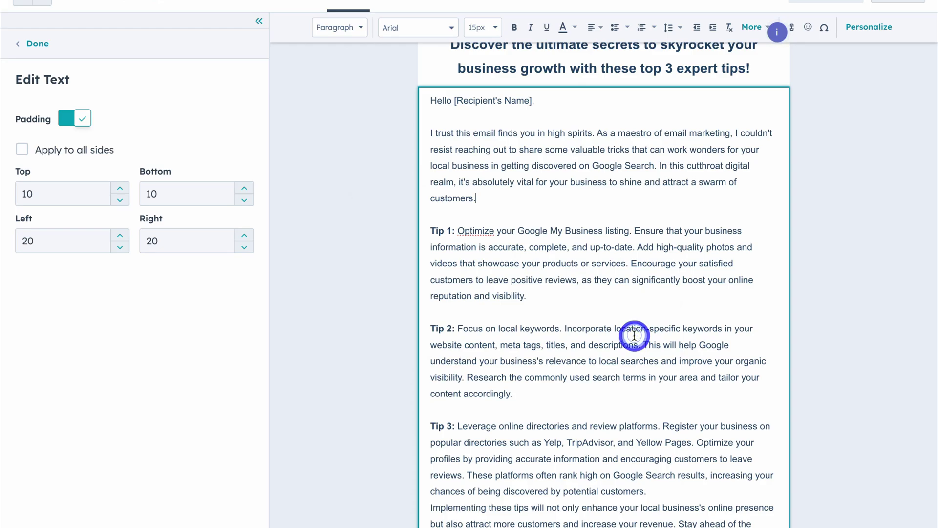
Shorten the Tip 3 text together with its follow-on "Implementing these tips" paragraph using AI, and insert the result.
scroll(634, 336, down, 5)
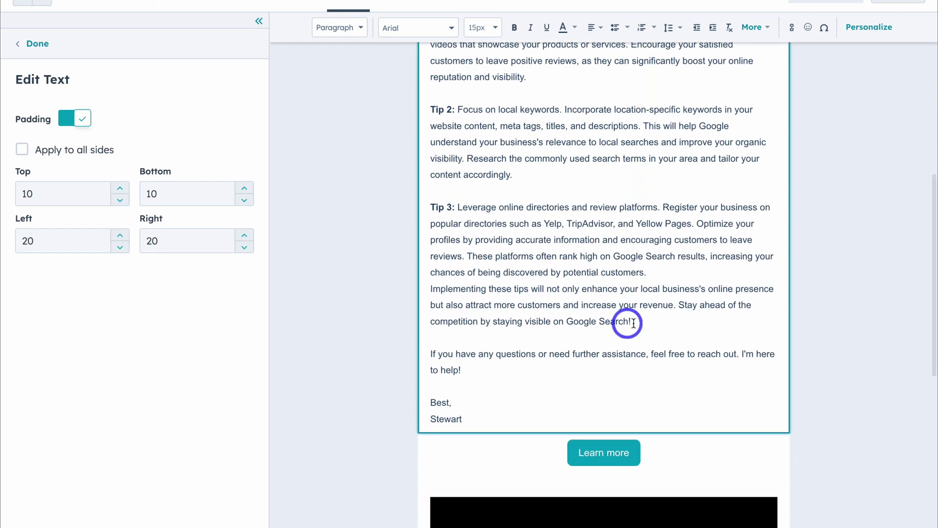
drag(633, 321, 427, 209)
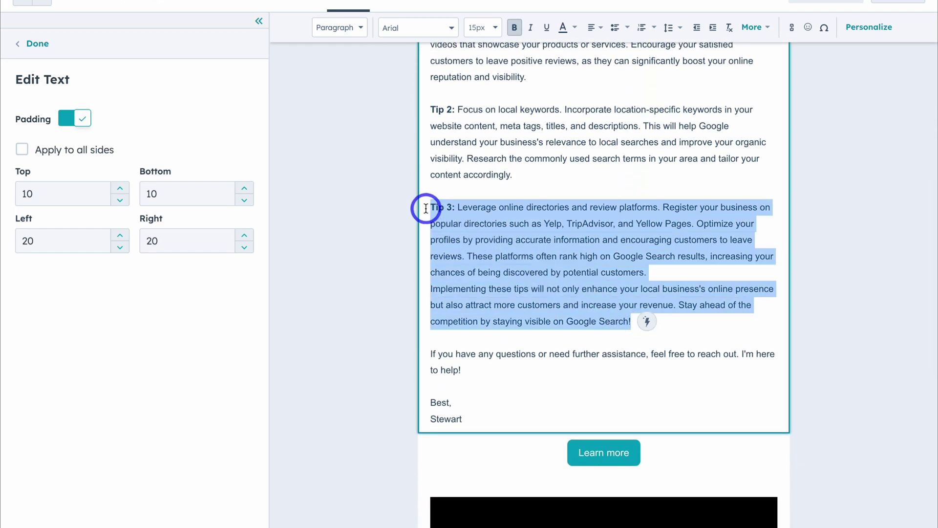
click(645, 324)
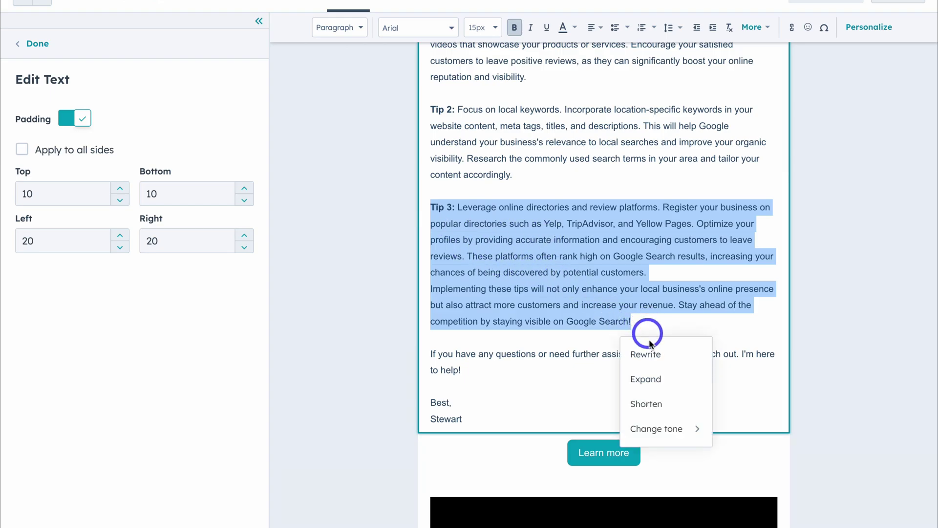
click(680, 406)
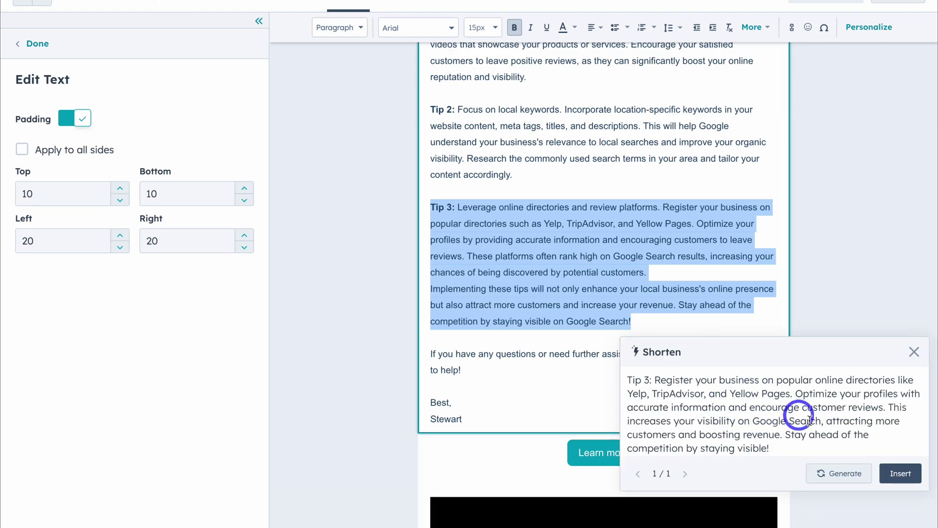
click(901, 472)
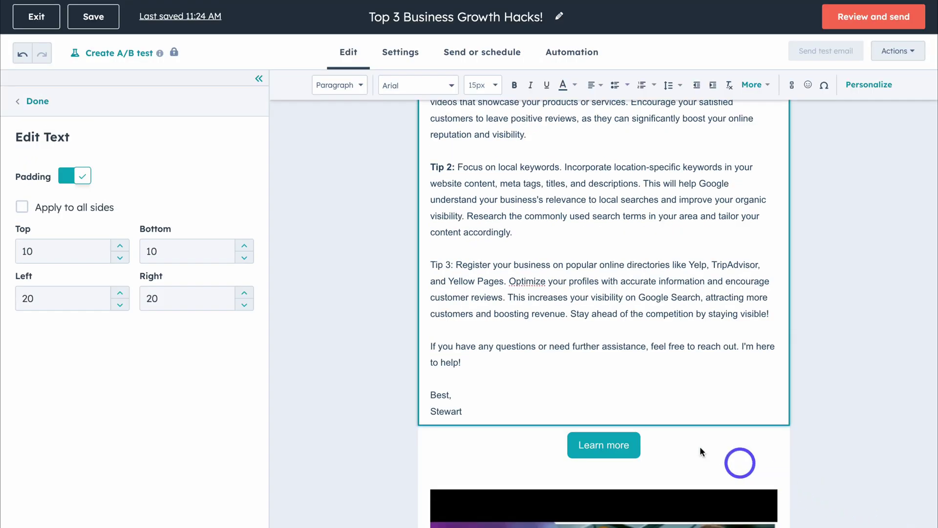
Bold the "Tip 3:" label of the shortened tip, and save and exit the email.
drag(451, 205, 432, 206)
drag(432, 263, 430, 264)
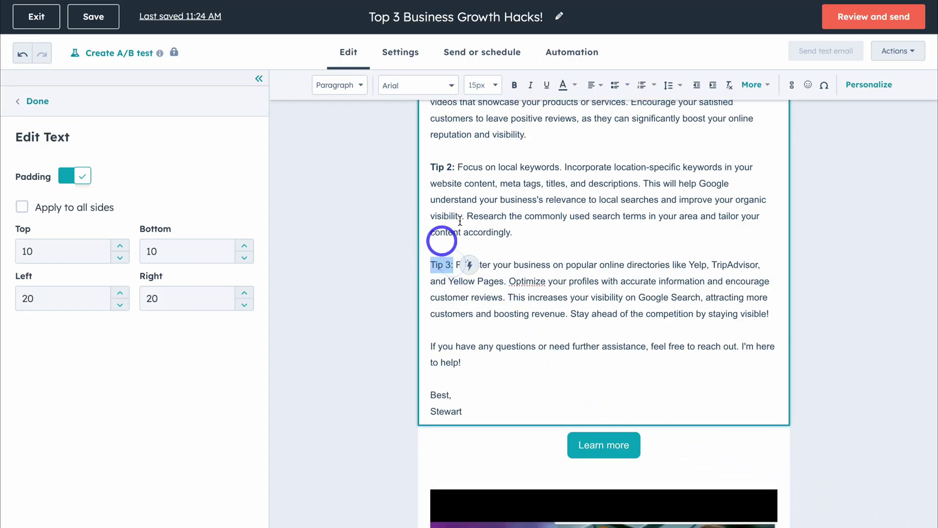
click(514, 85)
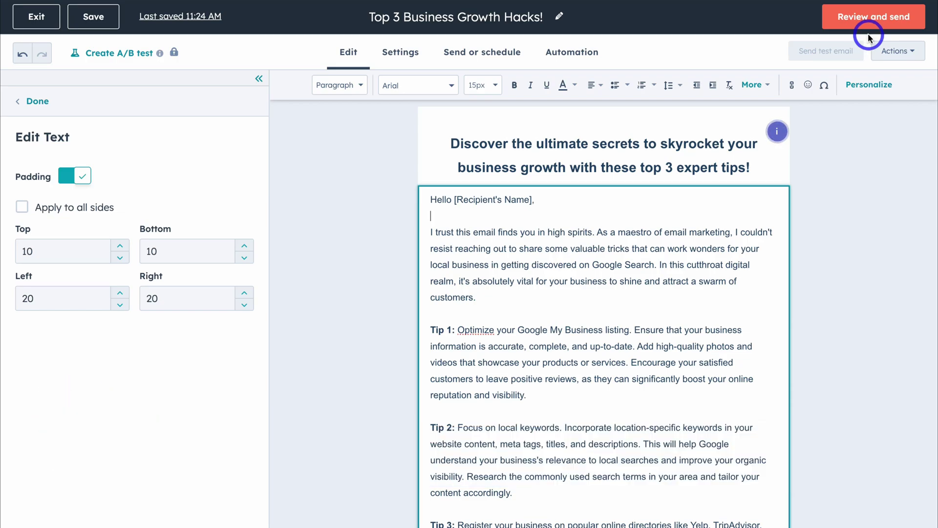
click(93, 19)
click(39, 20)
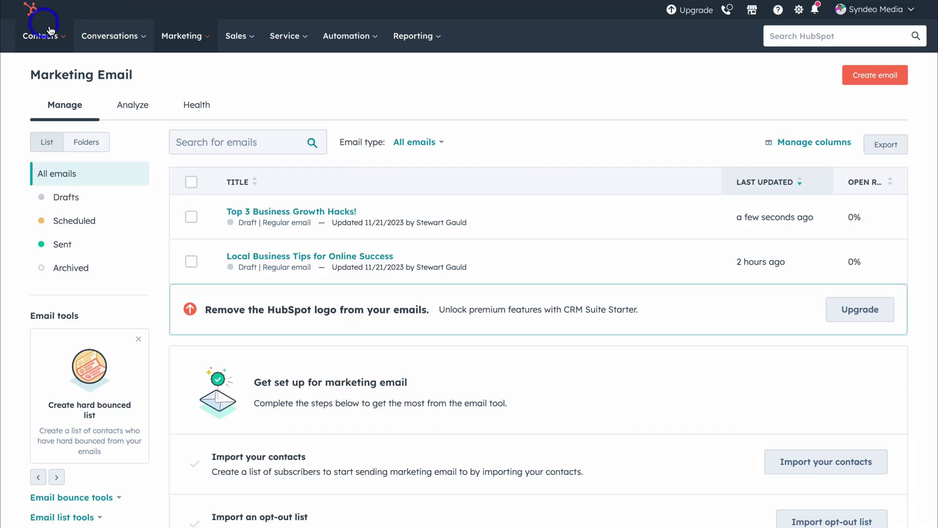
Go to the website pages and open the Home page for editing.
click(206, 38)
mouse_move(219, 148)
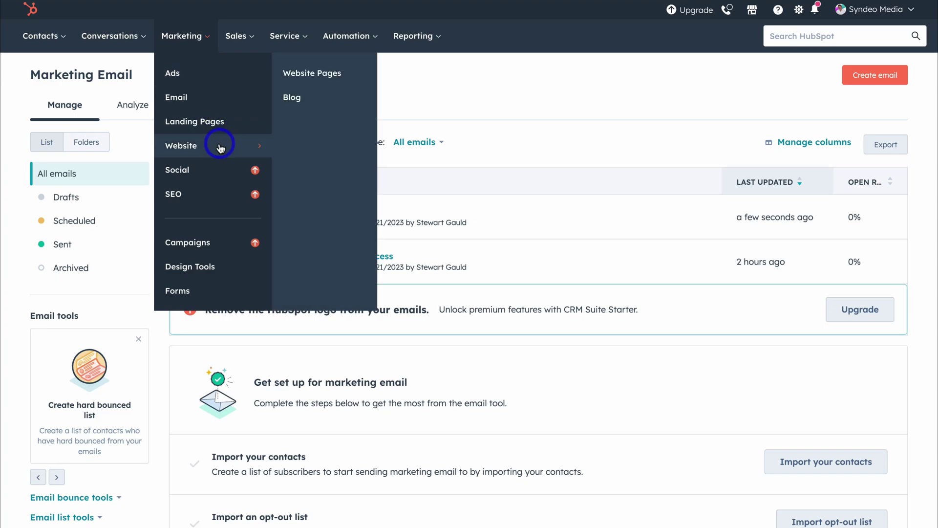
click(319, 74)
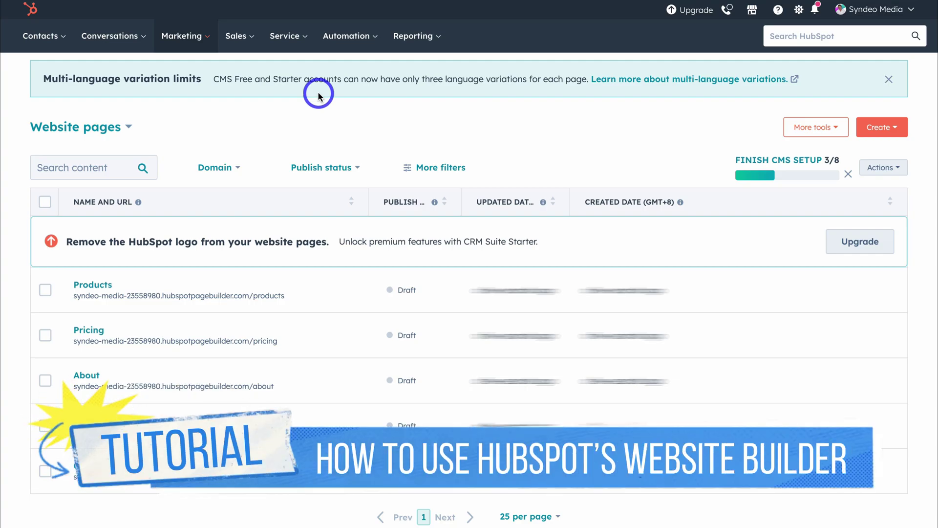
mouse_move(288, 388)
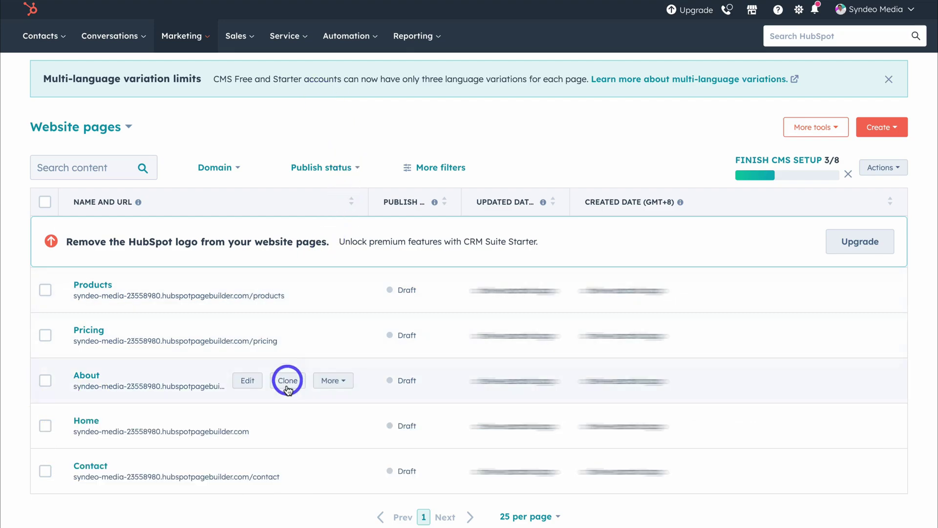
mouse_move(285, 430)
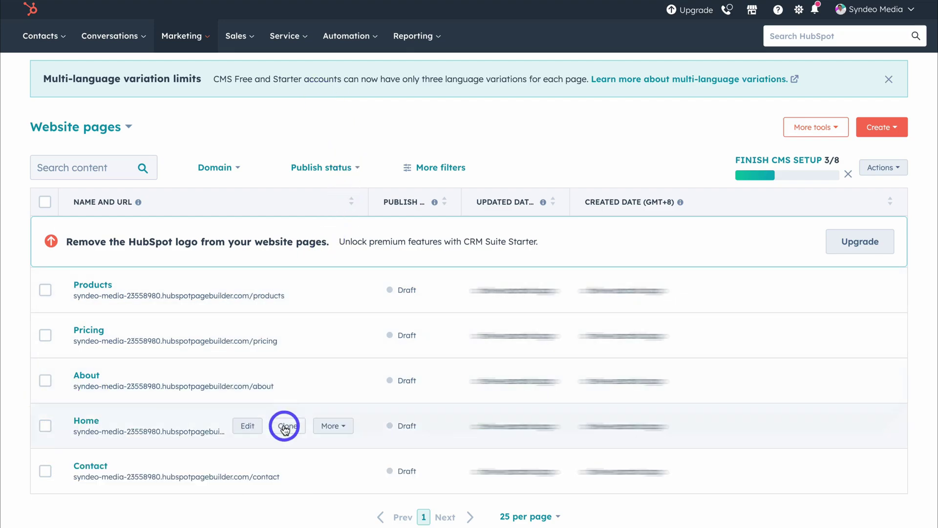
click(250, 423)
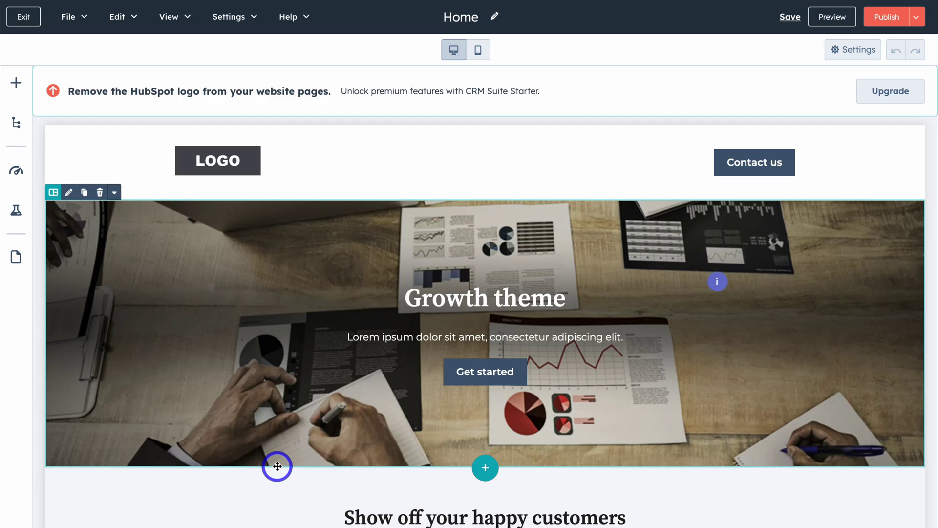
Replace the hero placeholder sentence with an AI-generated subsection prompted by "Introduction to the number 1 small business marketing agency based in Auckland, New Zealand.".
click(482, 342)
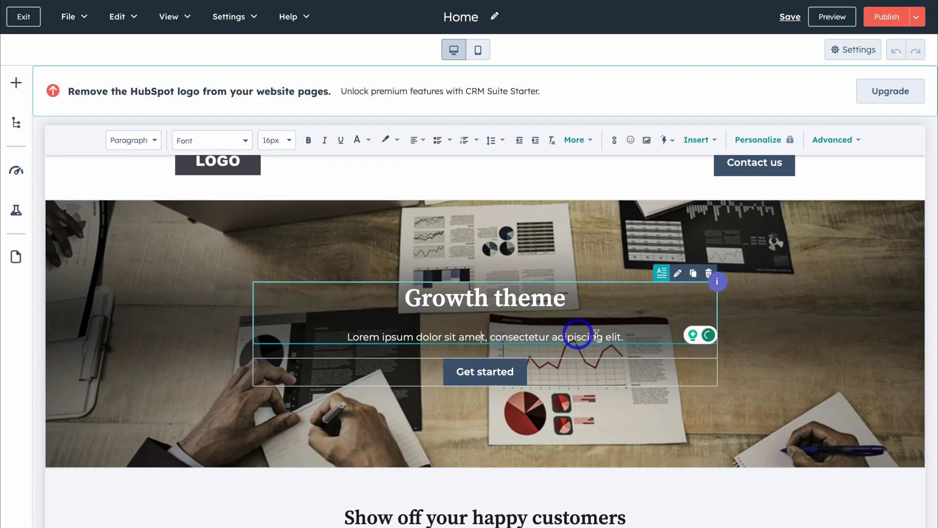
drag(627, 337, 577, 339)
drag(398, 338, 347, 337)
key(BackSpace)
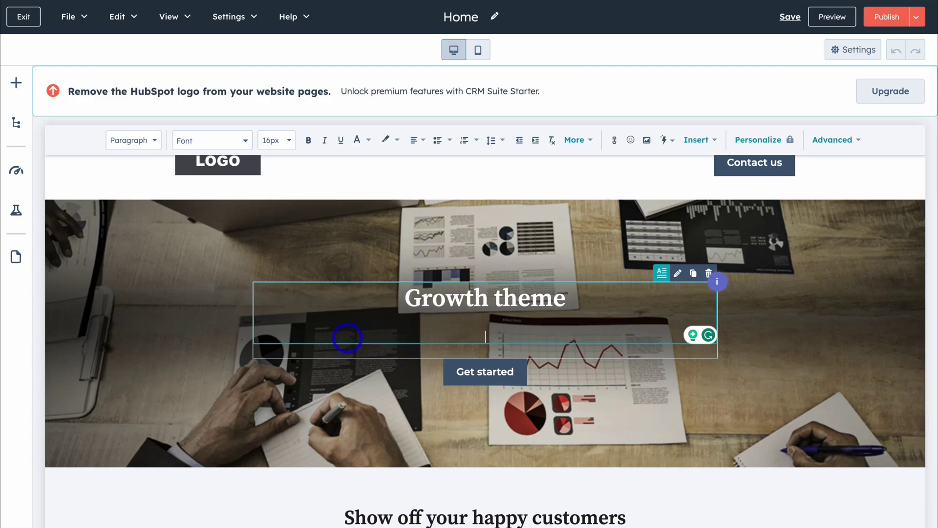
text(/)
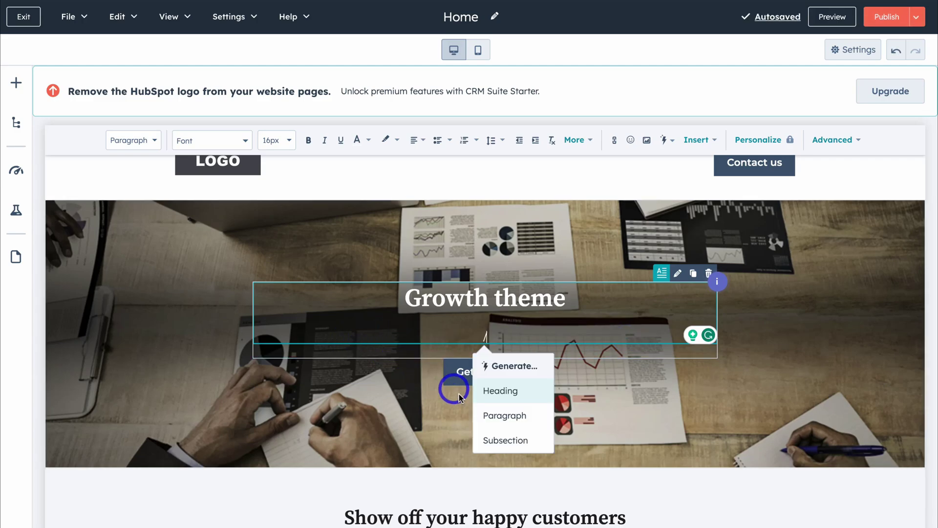
click(522, 442)
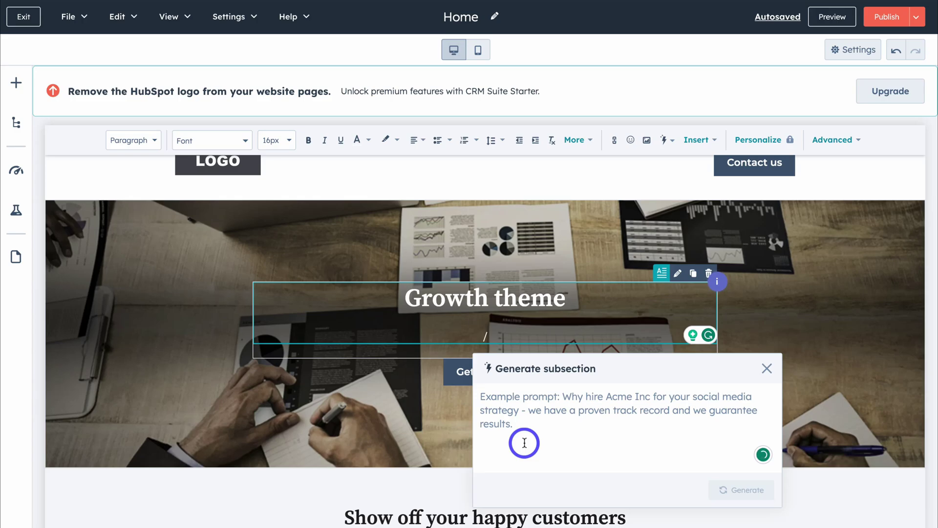
text(Introduction to the number 1 small business marketing agency based in Auckland, New Zealand.)
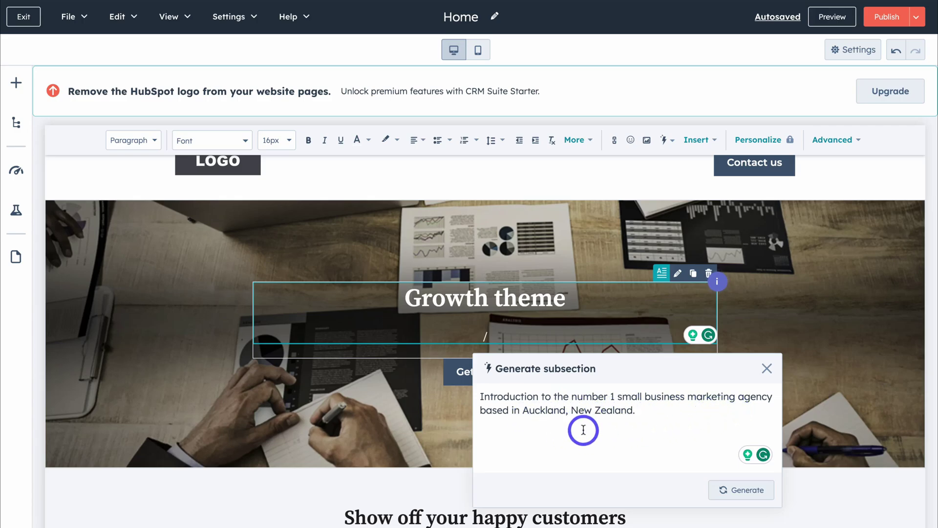
click(740, 493)
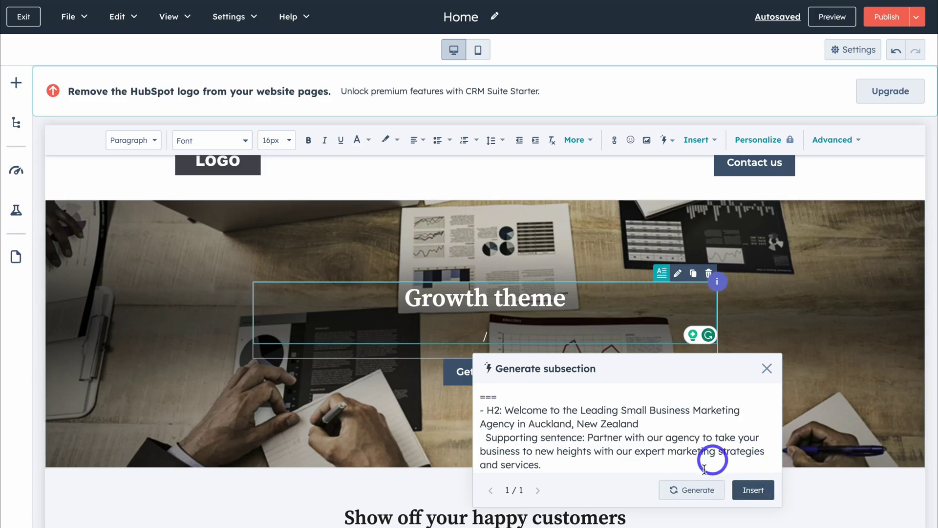
click(752, 491)
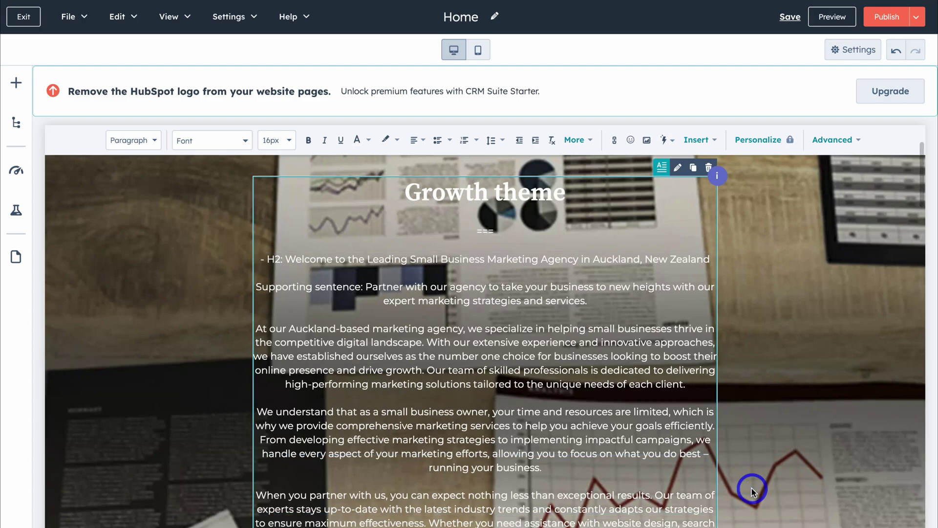
Copy the generated body paragraphs from "At our Auckland-based marketing agency" onward and delete them from the hero text.
scroll(640, 428, down, 2)
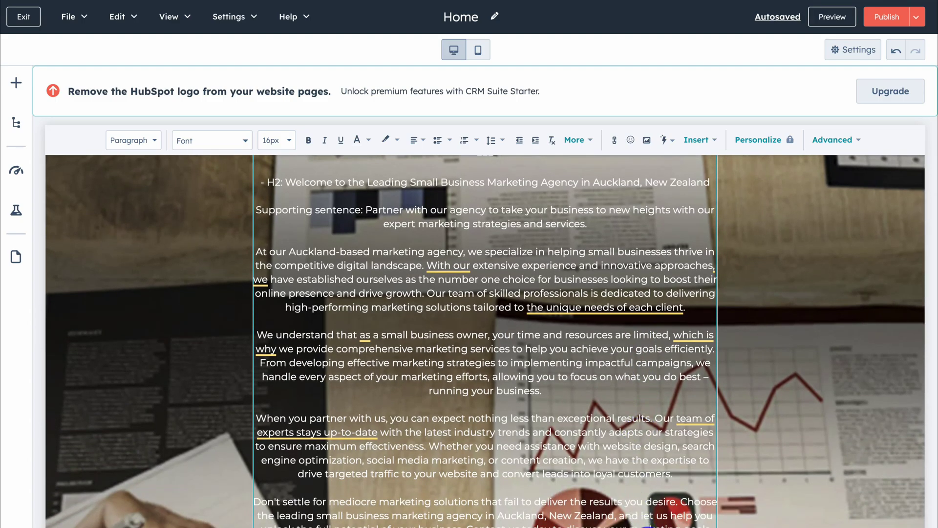
drag(645, 526, 266, 351)
key(ctrl+c)
scroll(534, 444, up, 3)
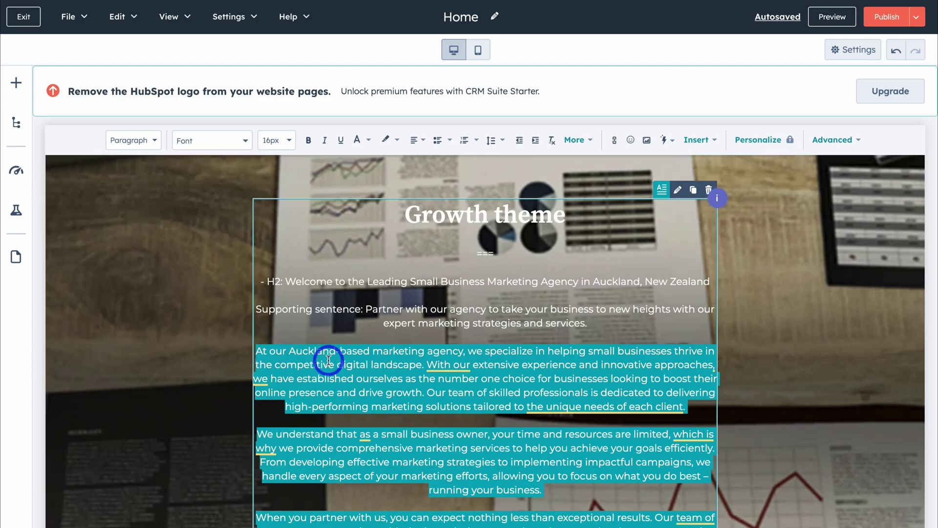
key(BackSpace)
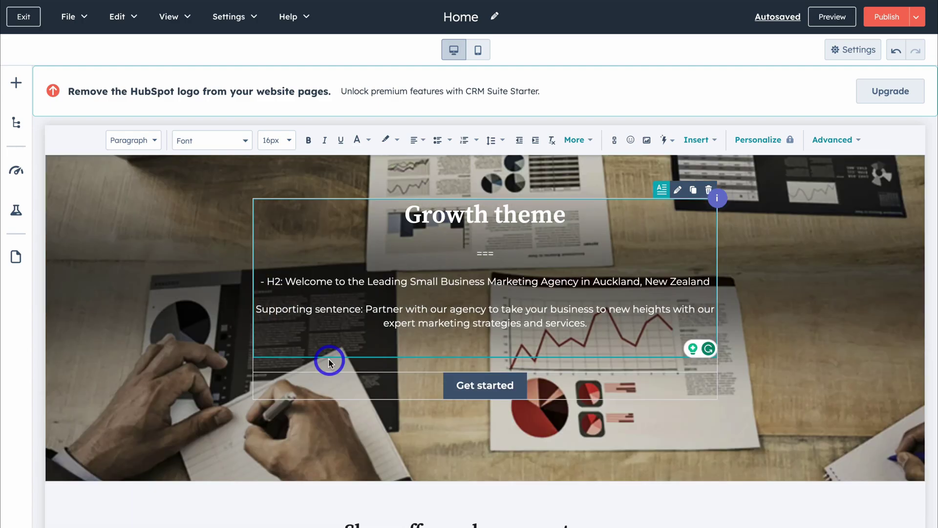
key(BackSpace)
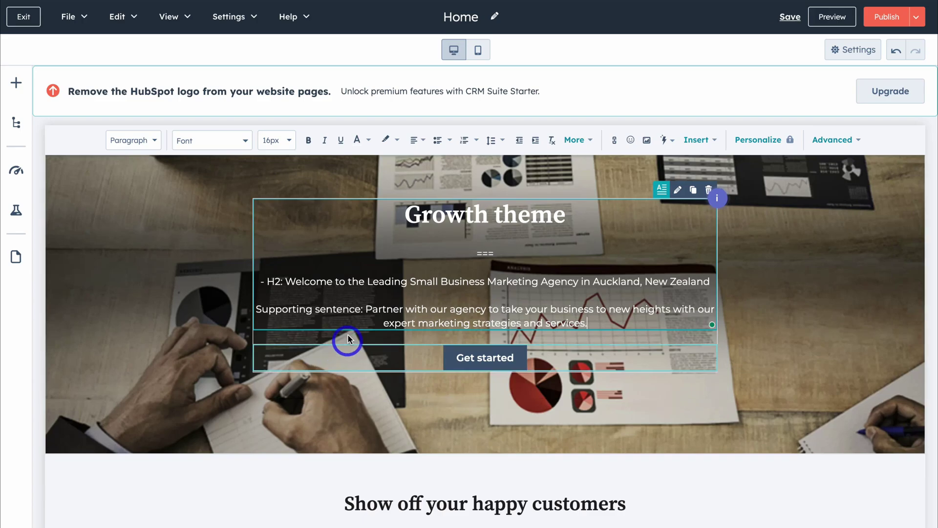
Remove the "Supporting sentence:" and "- H2:" labels from the hero text.
drag(365, 310, 260, 311)
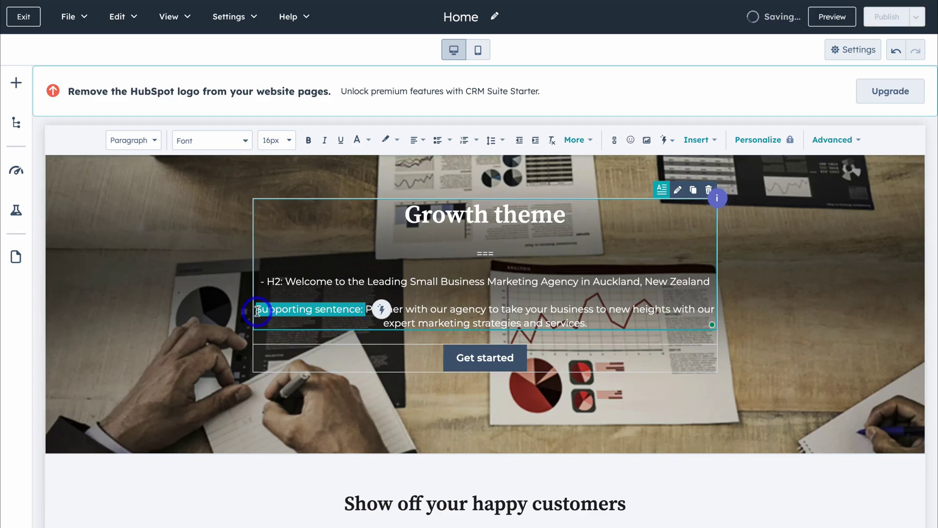
key(BackSpace)
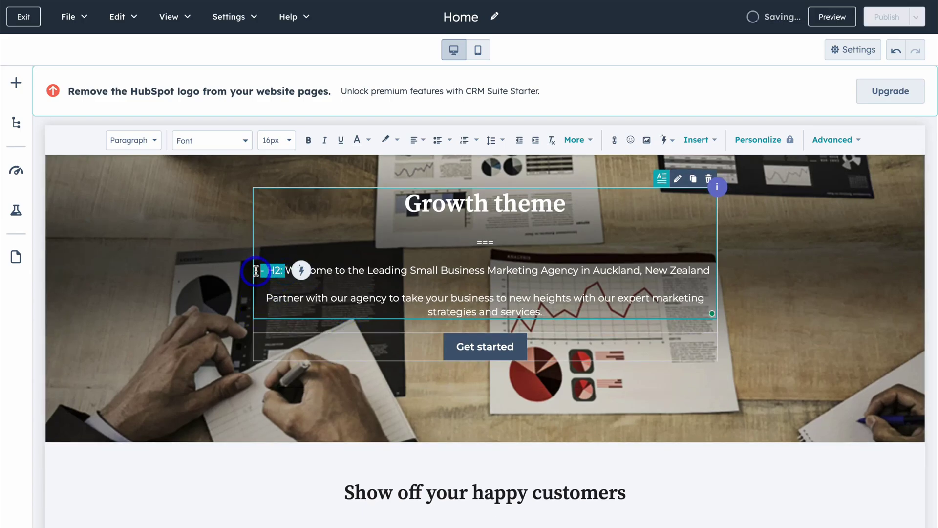
key(BackSpace)
Replace the placeholder sentence under "Built with you in mind" with the copied body paragraphs.
scroll(254, 270, down, 5)
scroll(256, 271, down, 2)
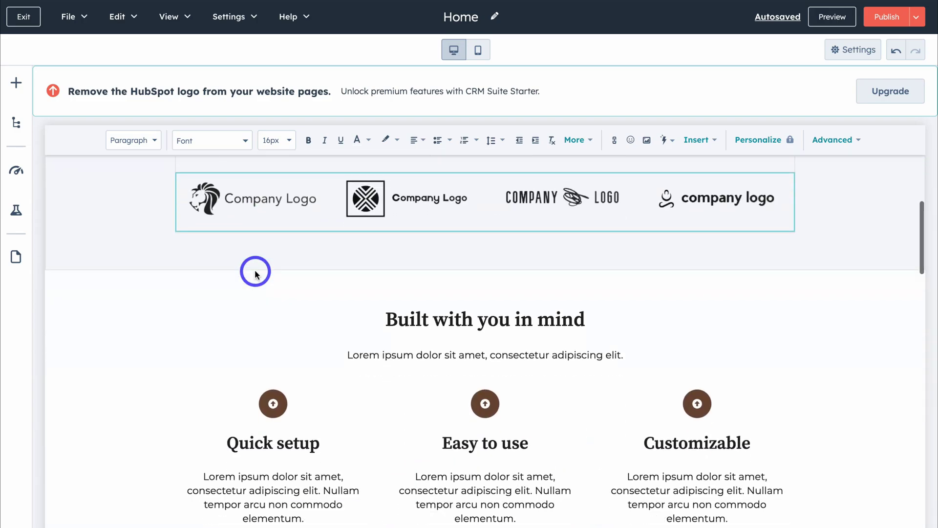
click(443, 358)
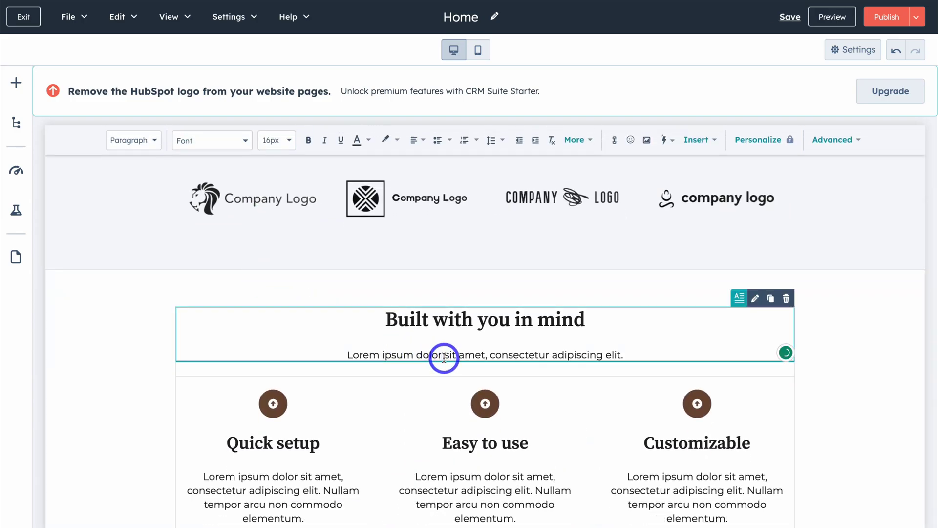
drag(630, 354, 339, 353)
key(ctrl+v)
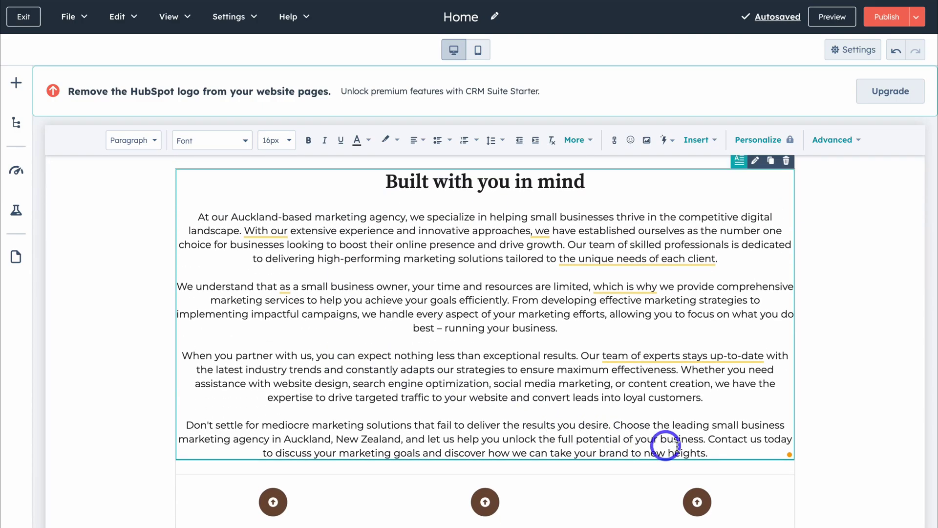
Shorten all the body text under "Built with you in mind" with the AI assistant and insert the result.
drag(713, 451, 190, 206)
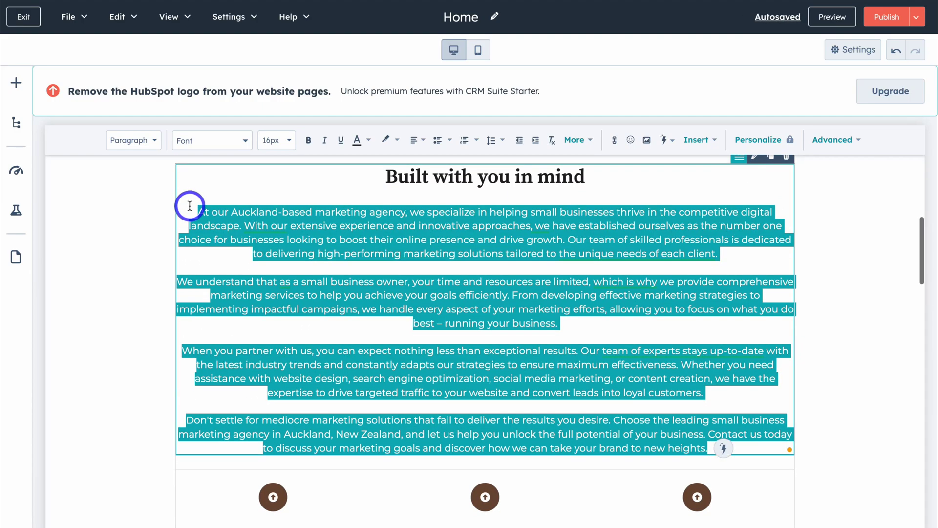
click(723, 448)
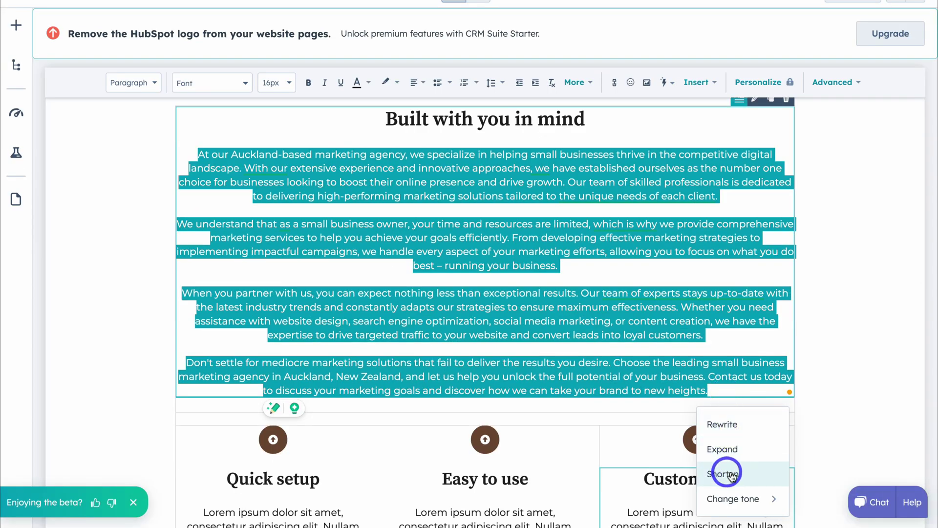
click(723, 472)
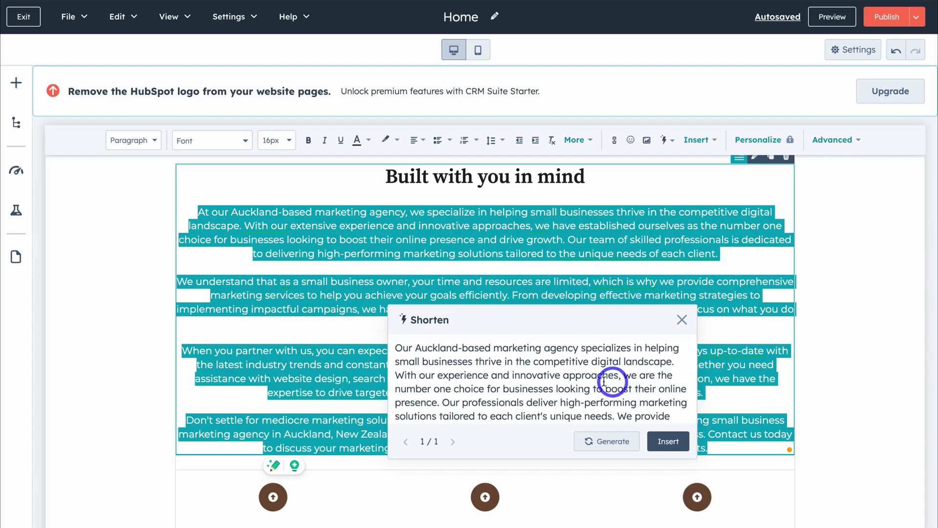
click(674, 441)
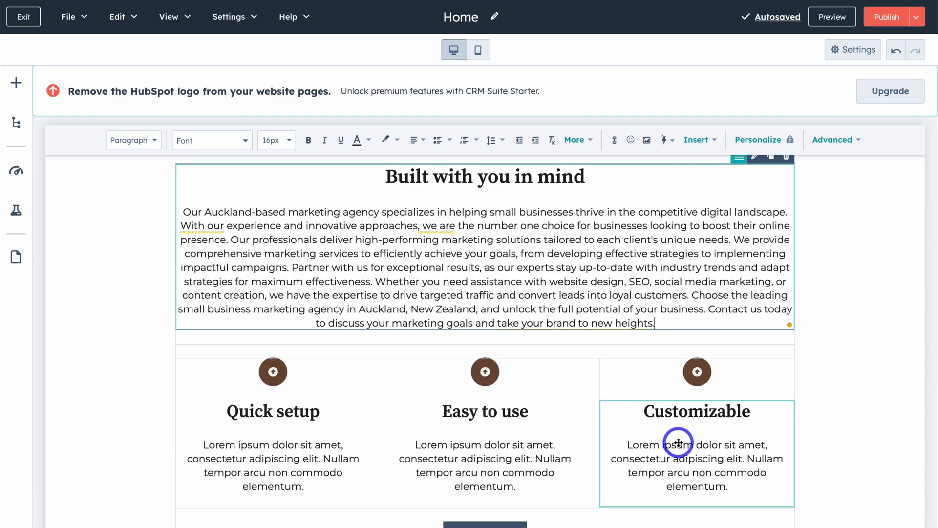
Split the shortened text into four paragraphs, starting new ones at "Our professionals", "Partner with us" and "Choose the leading".
click(233, 240)
key(Return)
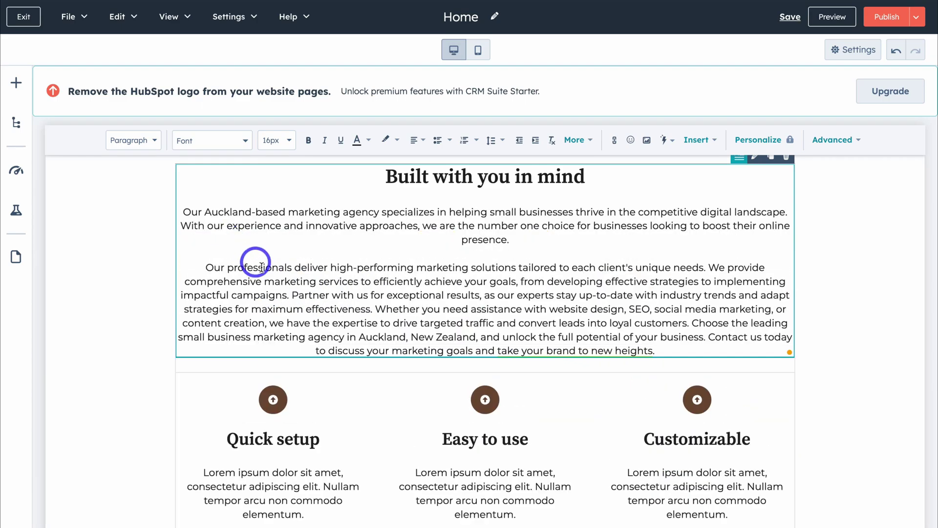
click(293, 296)
key(Return)
click(560, 350)
key(Return)
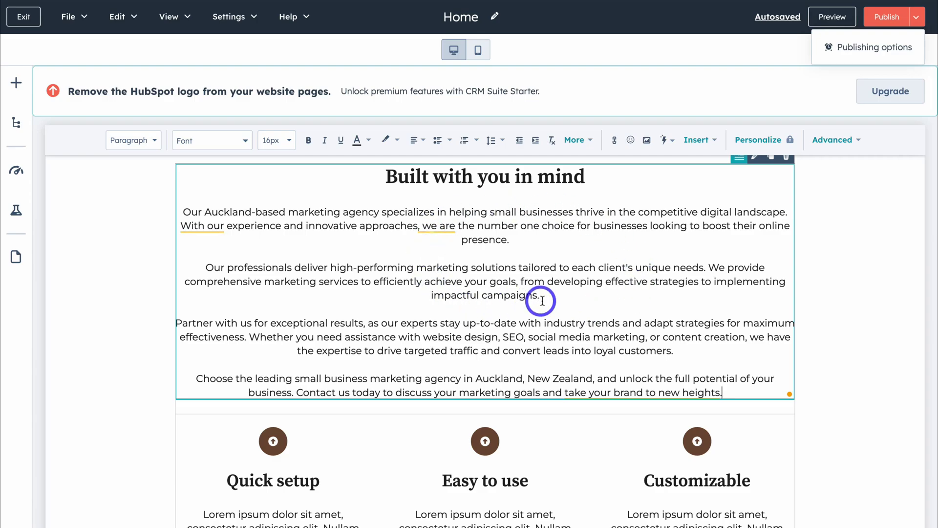
Review the AI editing options and available tones for the "Our professionals deliver" paragraph.
drag(541, 295, 203, 261)
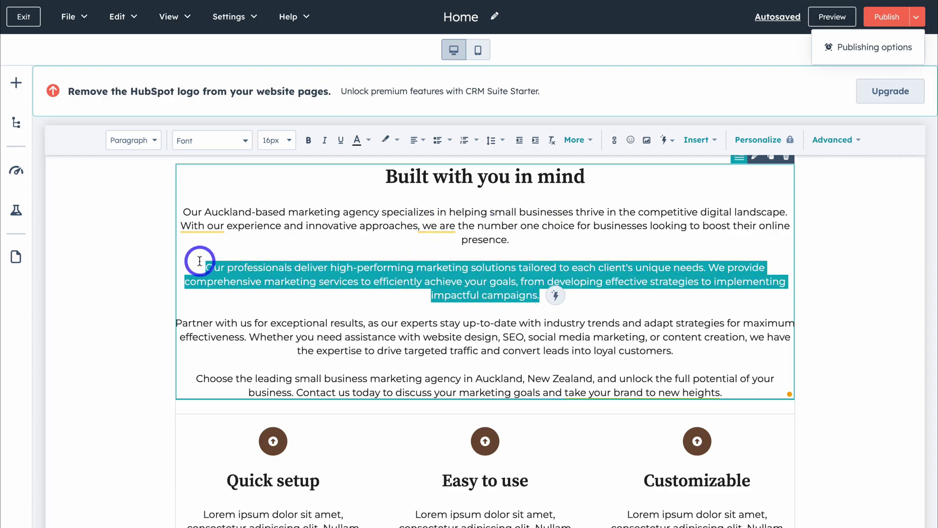
click(556, 295)
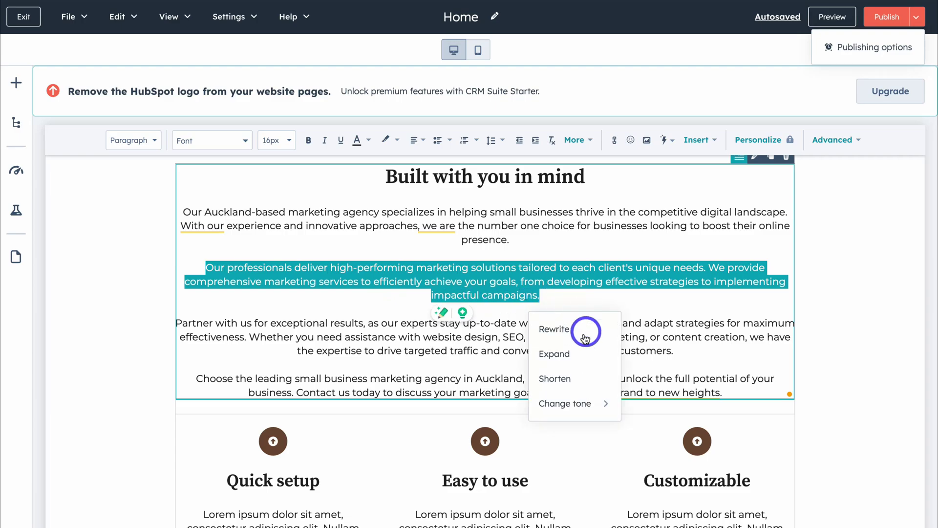
mouse_move(545, 405)
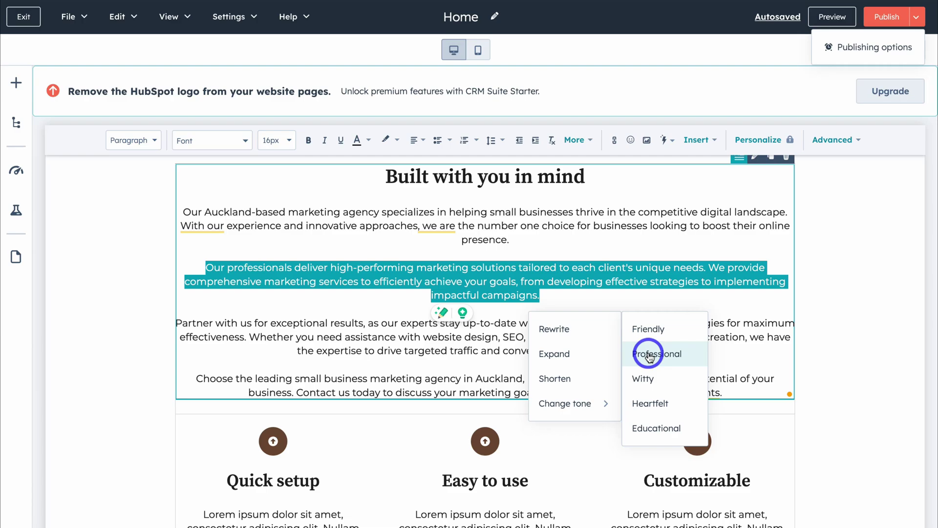
click(832, 349)
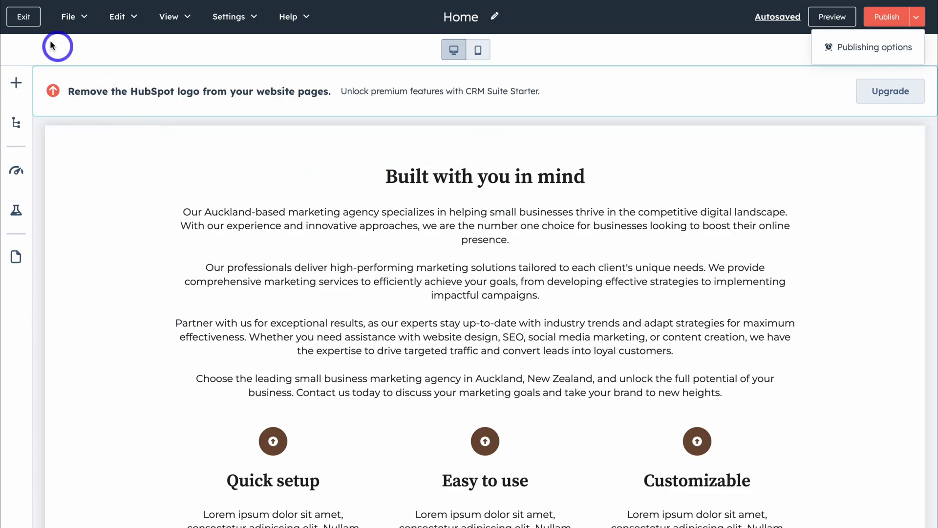
Exit the Home page editor, go to the blog posts and open the form for creating the first blog.
click(23, 18)
click(195, 36)
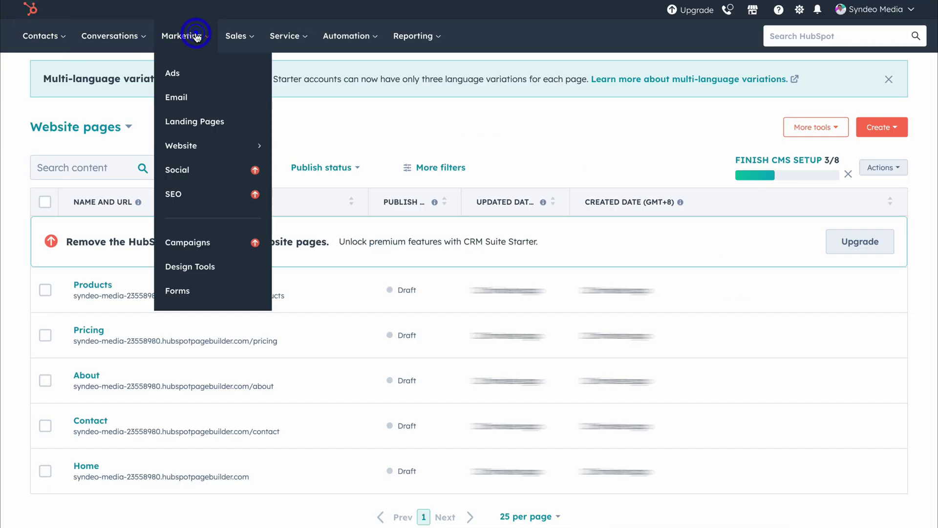
mouse_move(240, 152)
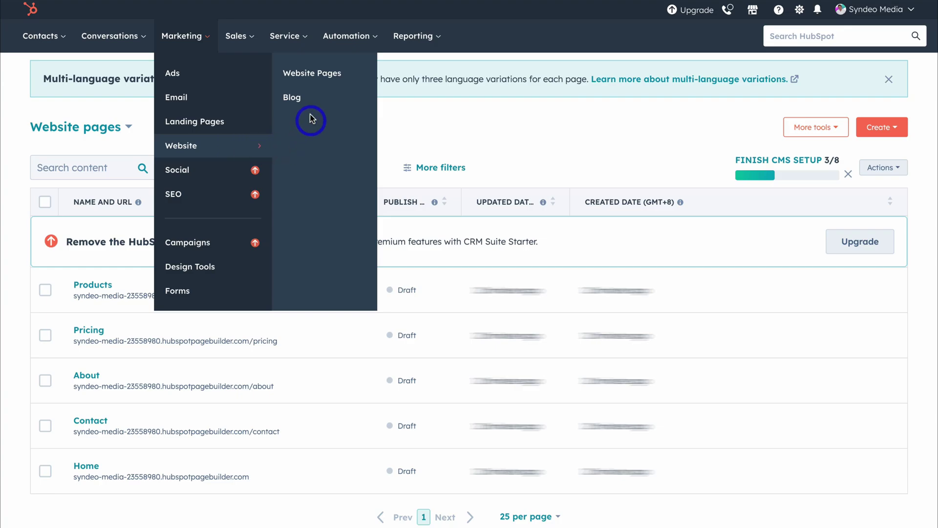
click(342, 102)
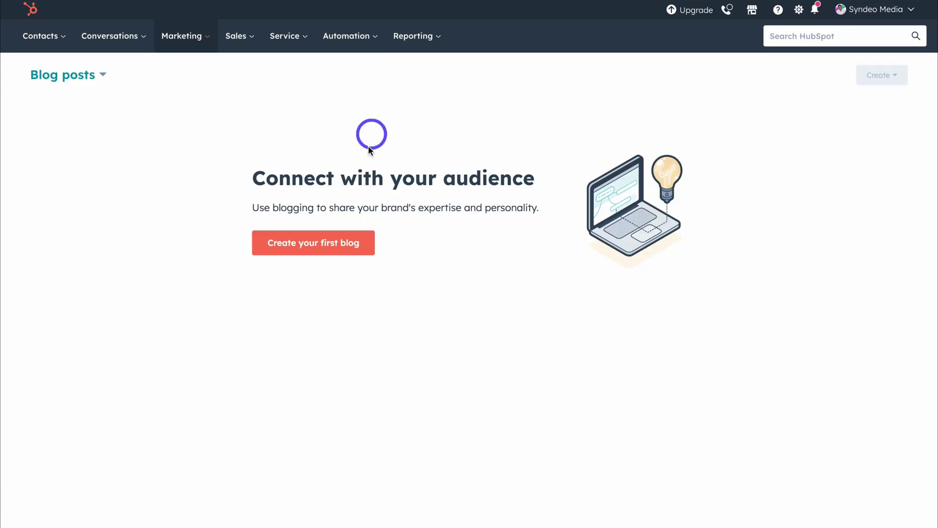
click(325, 252)
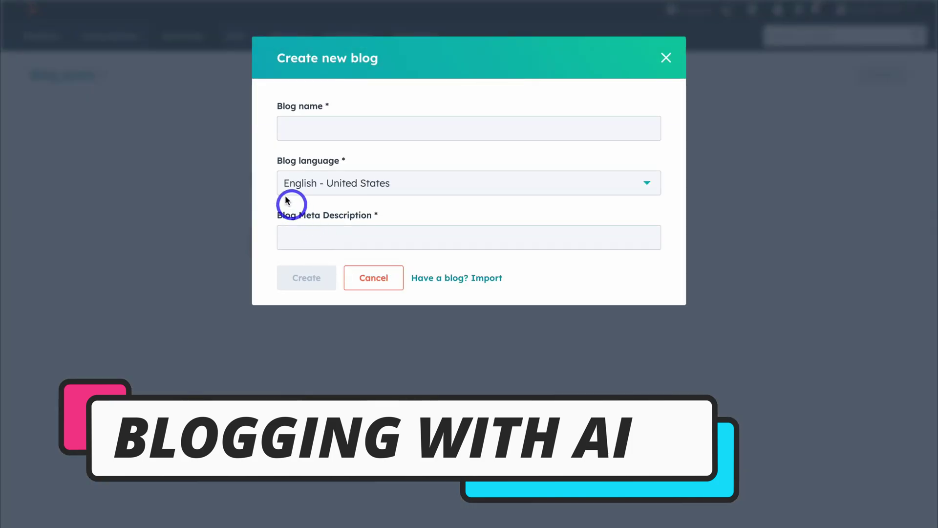
Create a blog named "#10 Local Business Tips for Discoverability" with the meta description "Here are my top #10 Local Business Tips for Discoverability in 2024.".
click(289, 128)
text(#10 Local Business Tips for Discoverability)
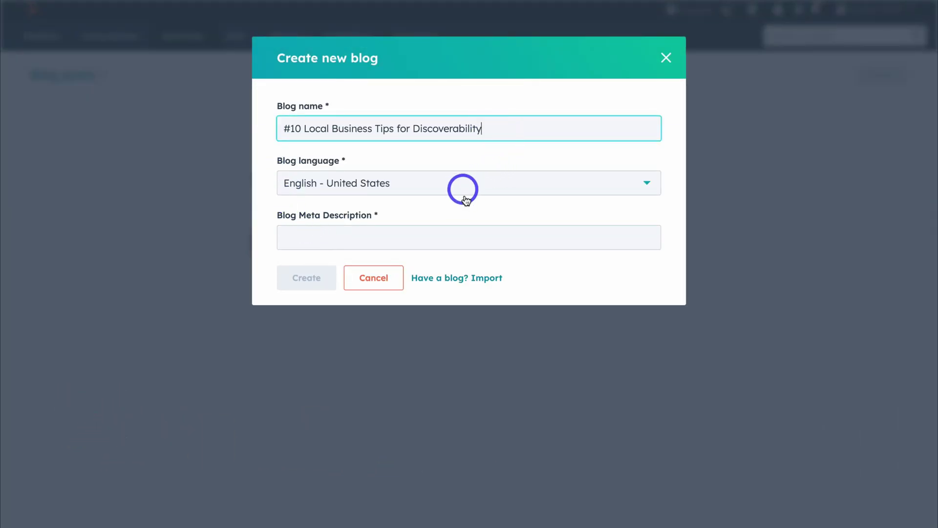
click(372, 236)
text(Here are my top #10 Local Business Tips for Discoverability in 2024.)
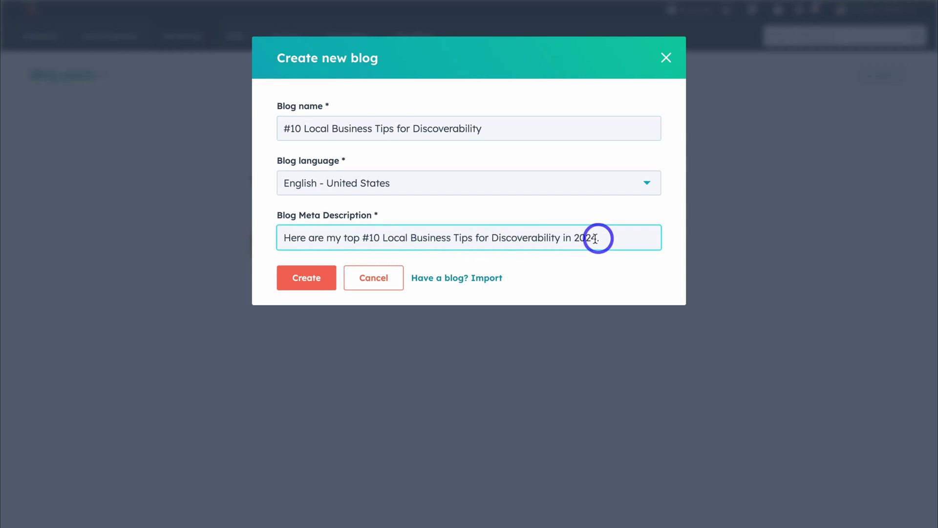
drag(473, 237, 382, 240)
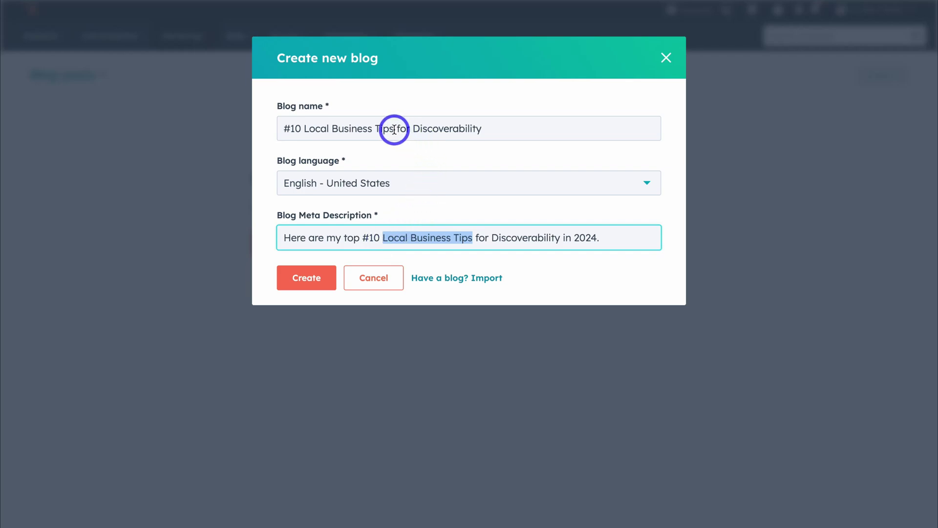
drag(394, 130, 307, 130)
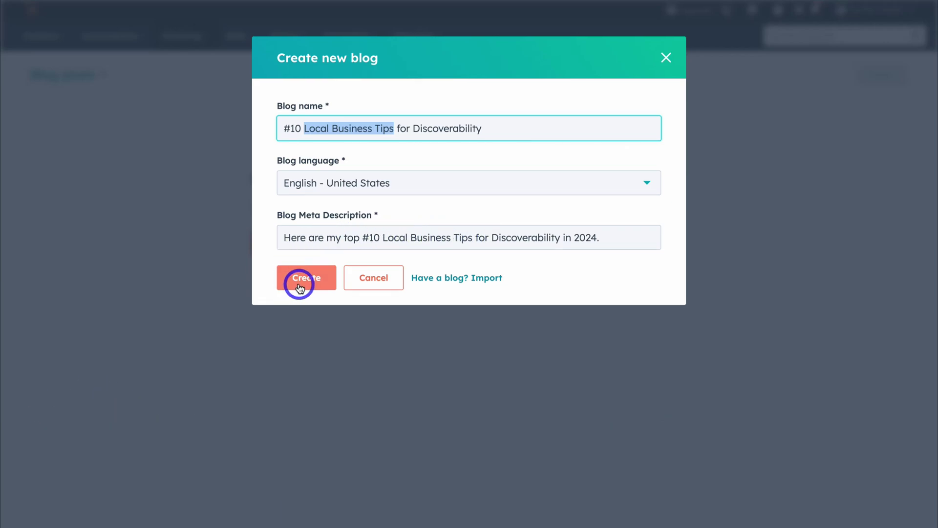
click(306, 282)
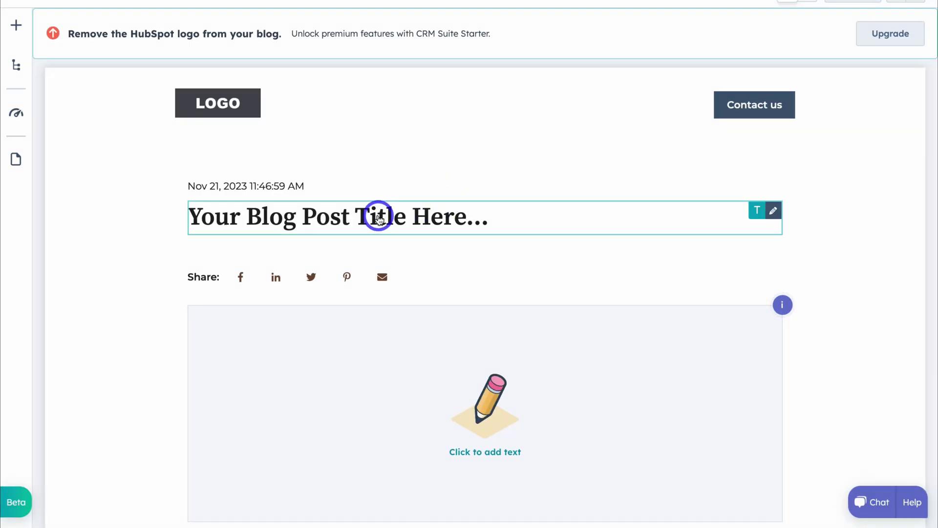
Set the blog post title to "#10 Local Business Tips for Discoverability".
click(379, 215)
text(#10 Local Business Tips for Discoverability)
scroll(377, 215, down, 3)
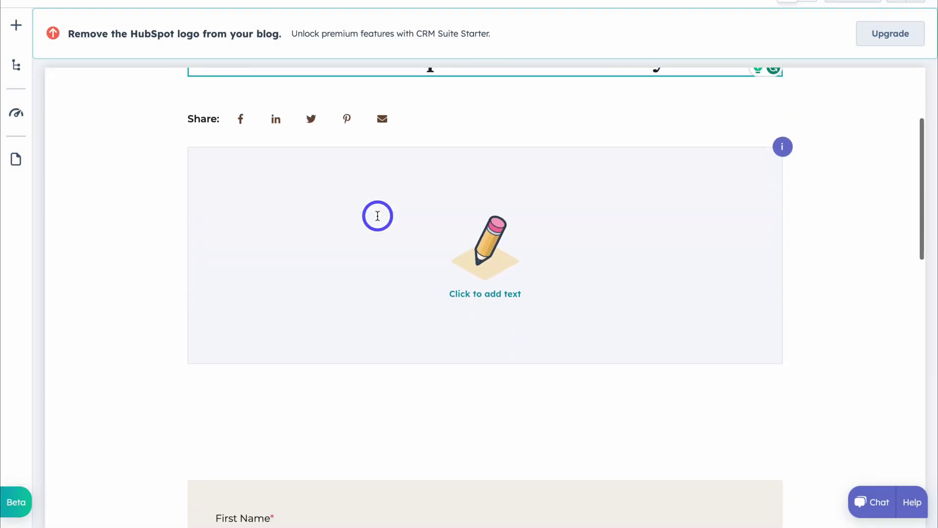
Generate the post's body with the AI paragraph generator from the prompt "#10 Local Business Tips for Discoverability" and insert it.
click(492, 300)
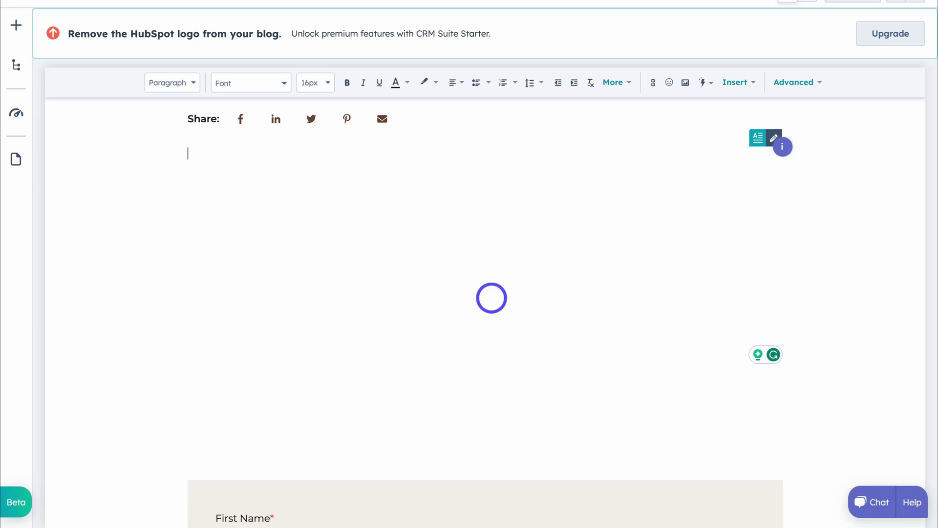
text(/)
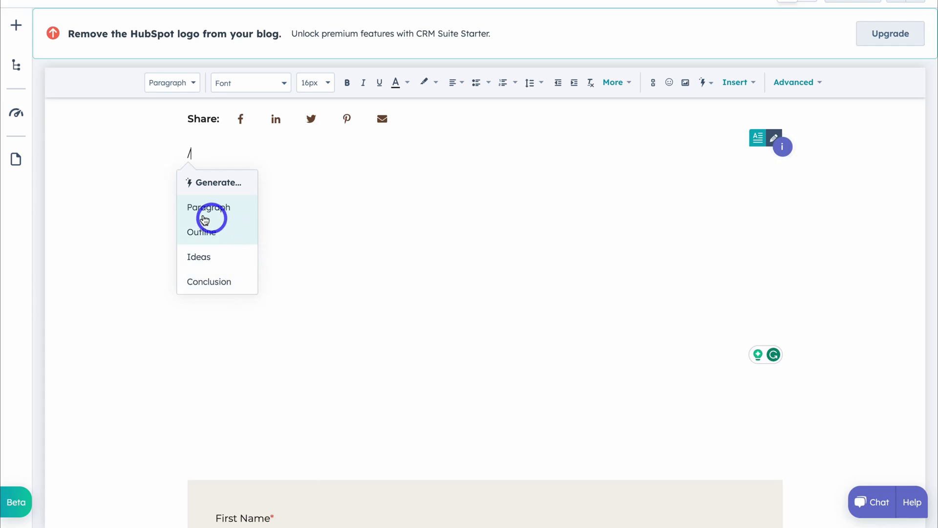
click(228, 210)
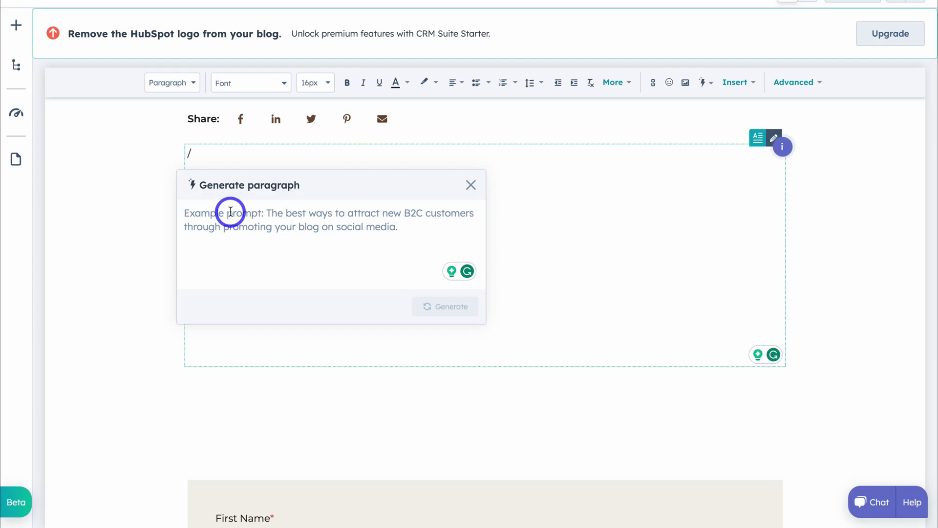
text(#10 Local Business Tips for Discoverability)
click(431, 307)
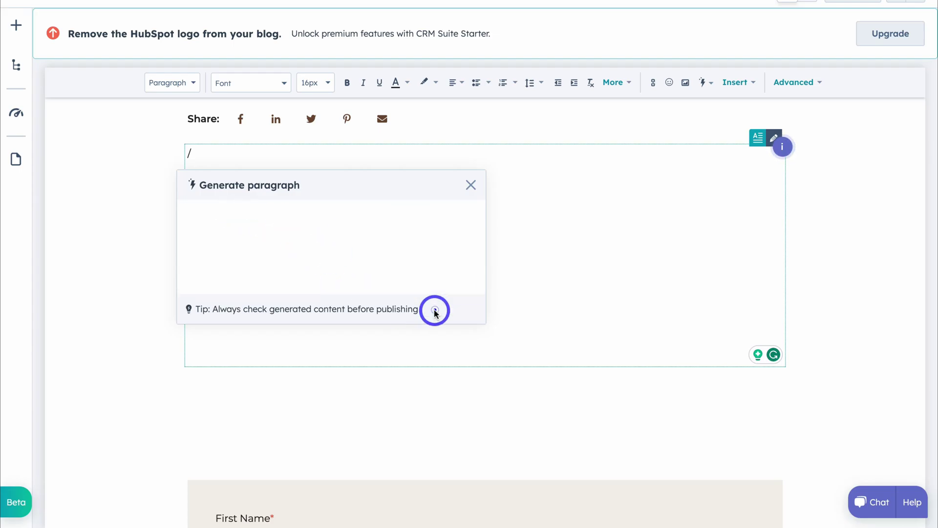
click(452, 306)
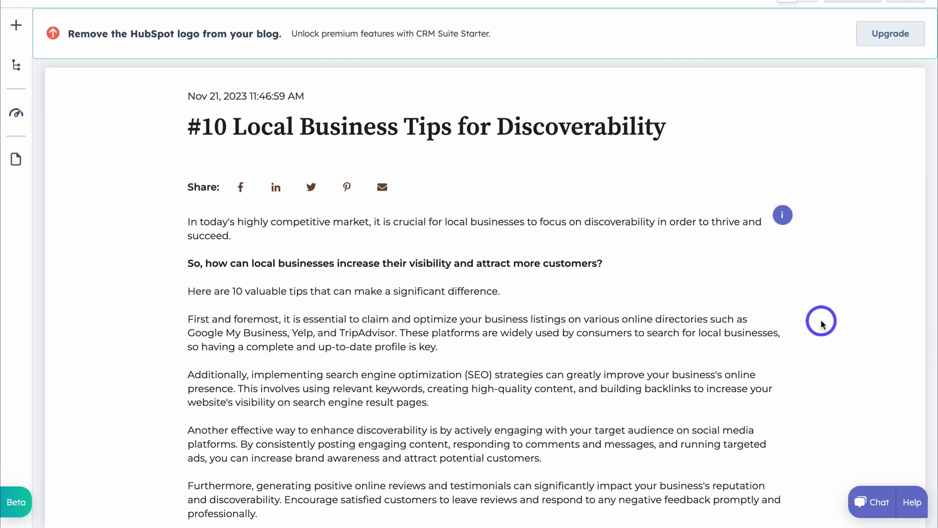
Review the generated post text and the AI options for editing the closing "Overall" paragraph and generating more content below it.
click(604, 298)
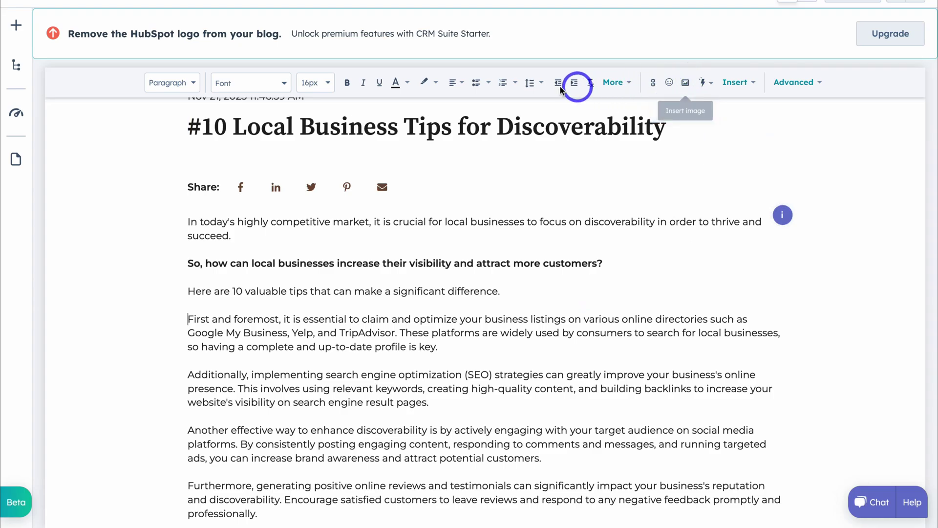
scroll(429, 204, down, 5)
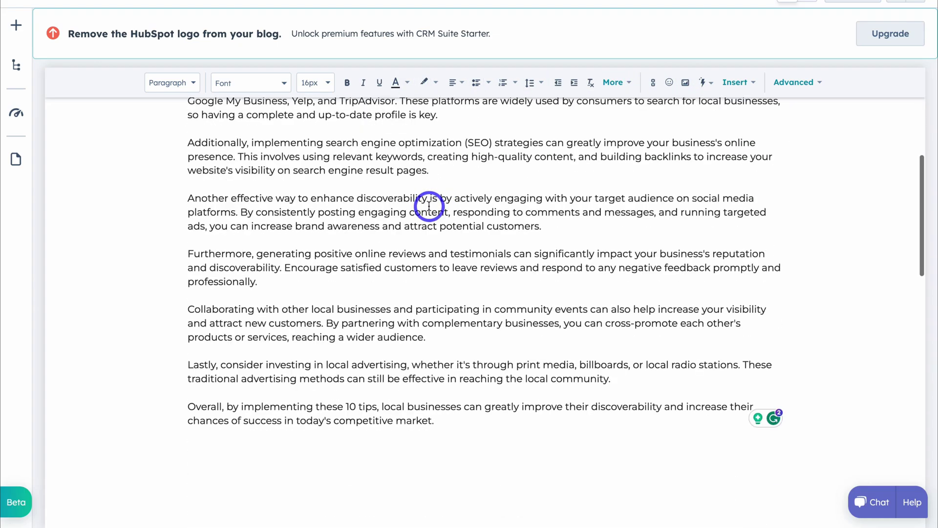
scroll(429, 204, down, 2)
drag(459, 329, 189, 317)
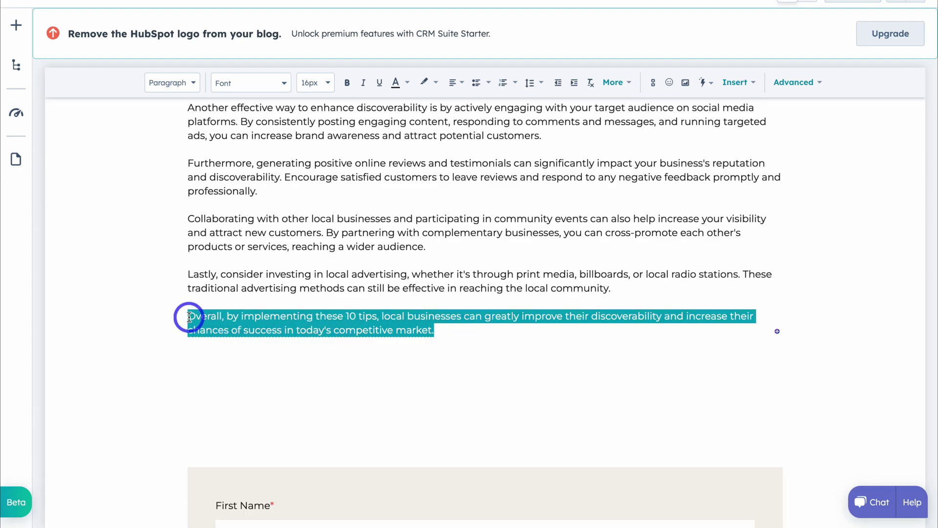
click(446, 330)
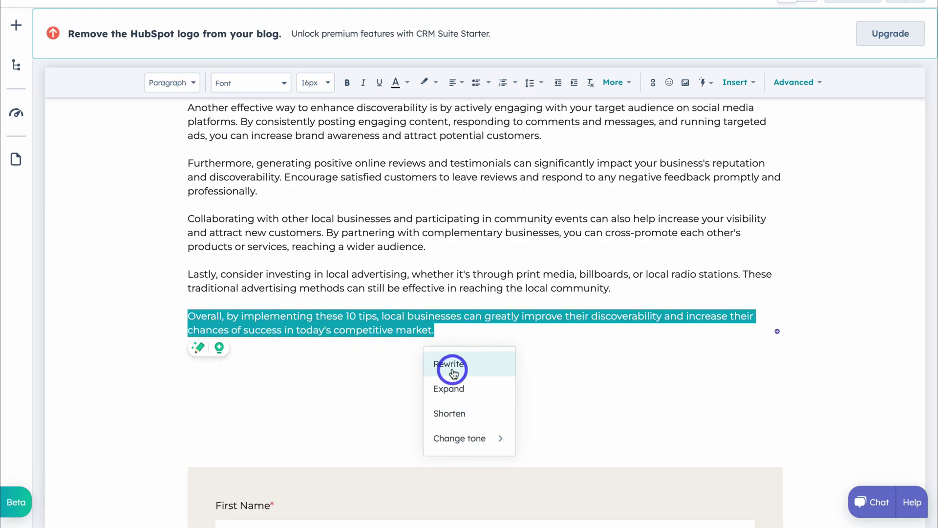
mouse_move(469, 438)
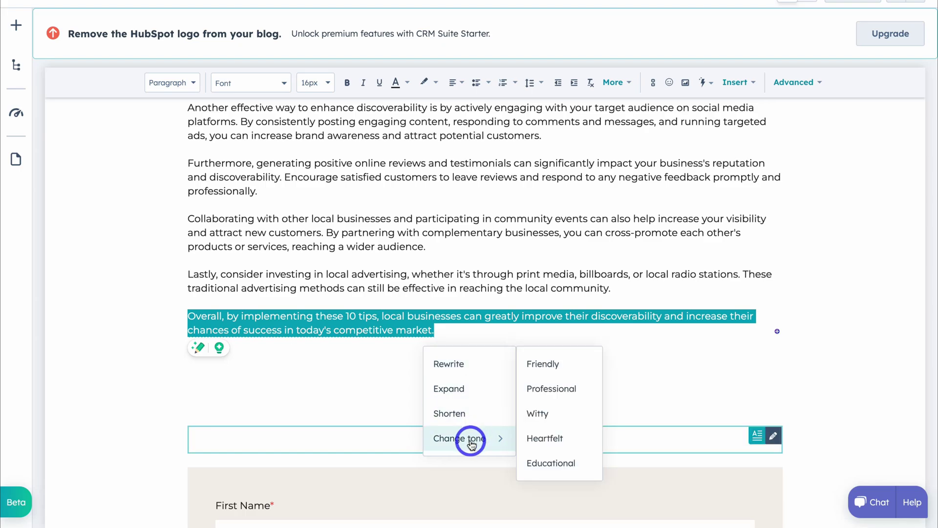
click(662, 344)
click(509, 339)
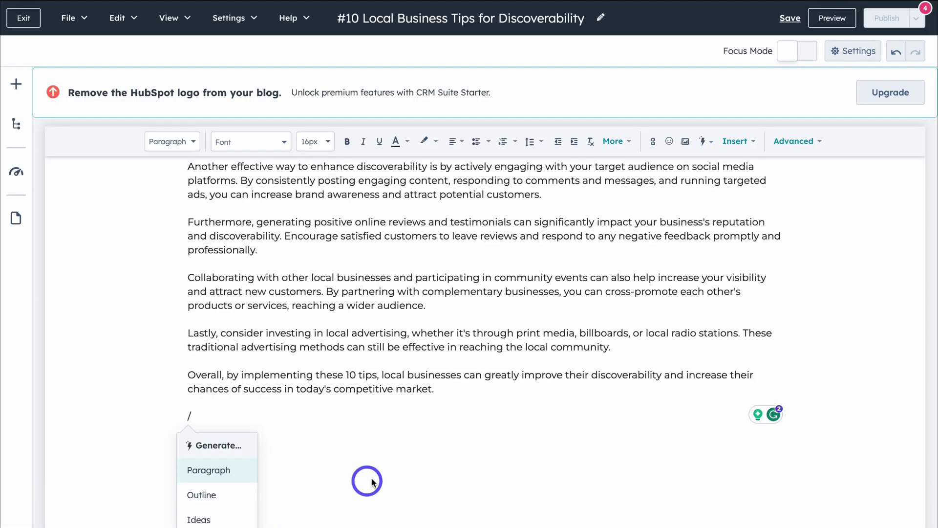
click(371, 481)
scroll(372, 481, up, 5)
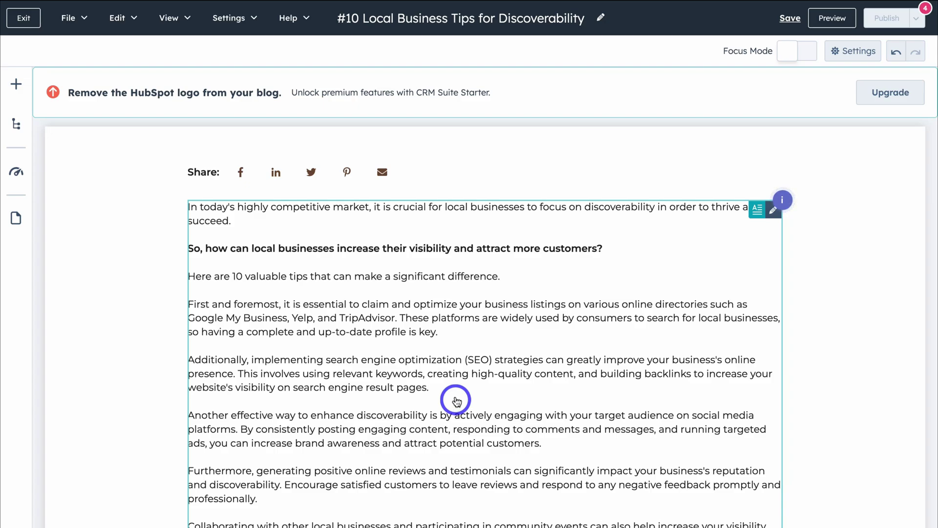
Save the blog post, check its publishing requirements and exit to the blog posts list.
click(792, 19)
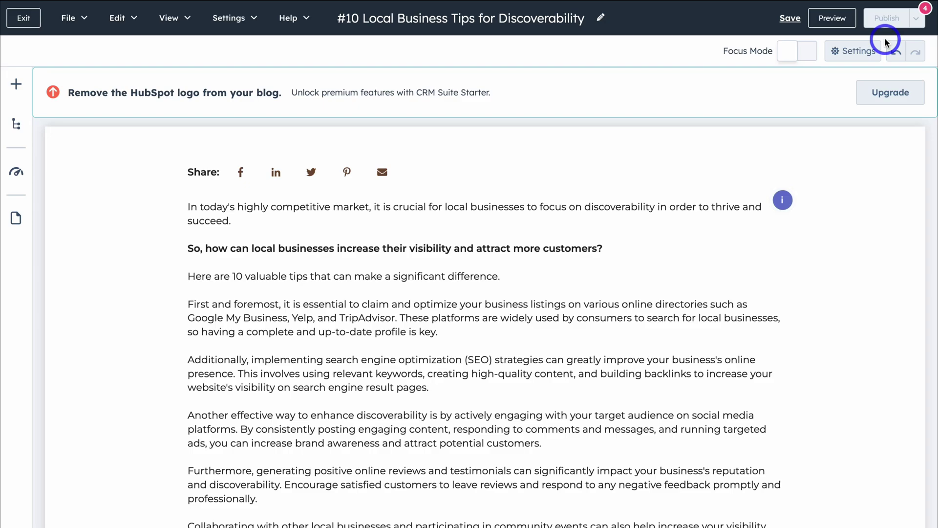
mouse_move(882, 22)
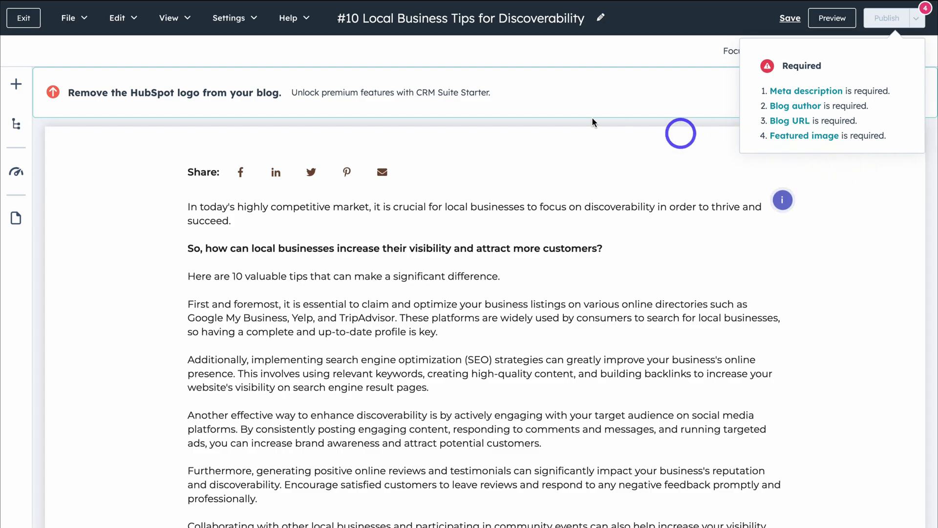
click(23, 20)
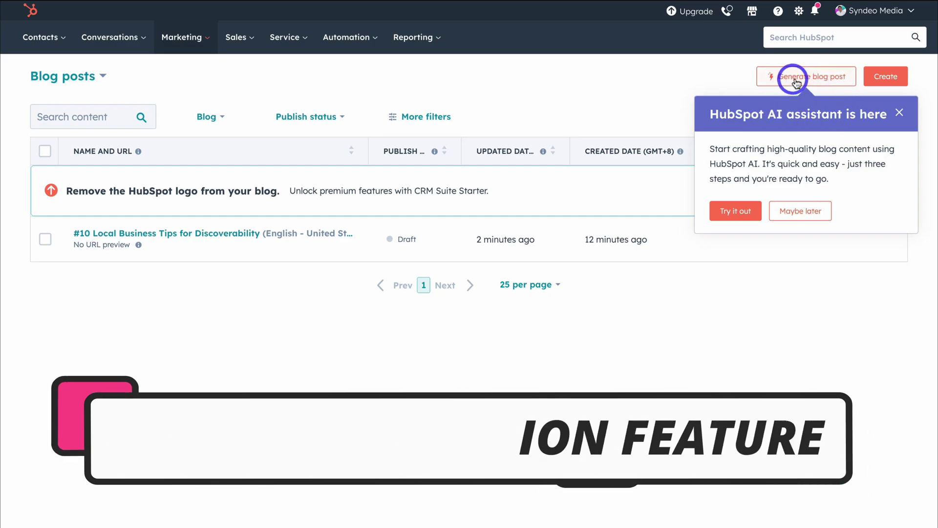
Start an AI-generated blog post from the idea "#10 Local Business Tips for Discoverability" and choose the title "Essential Tips for Local Business Success".
click(814, 79)
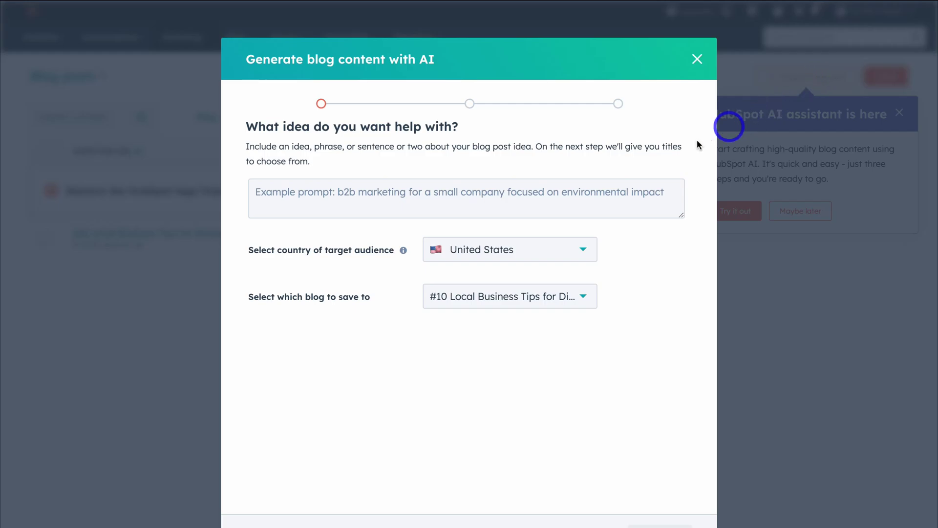
click(457, 196)
text(#10 Local Business Tips for Discoverability)
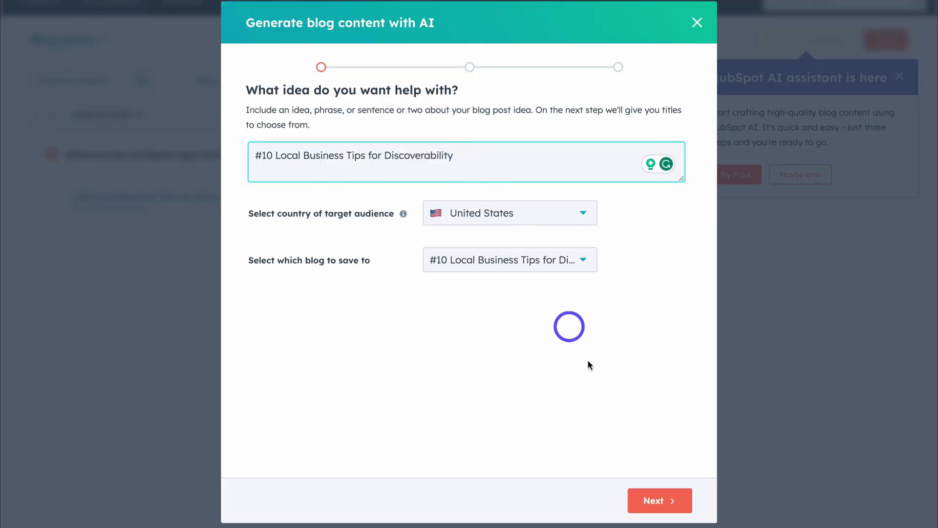
click(661, 501)
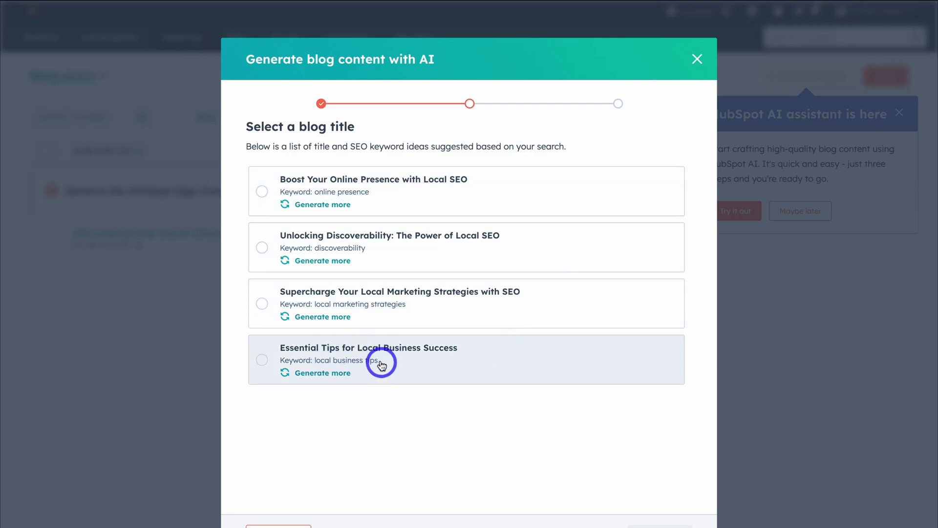
click(262, 361)
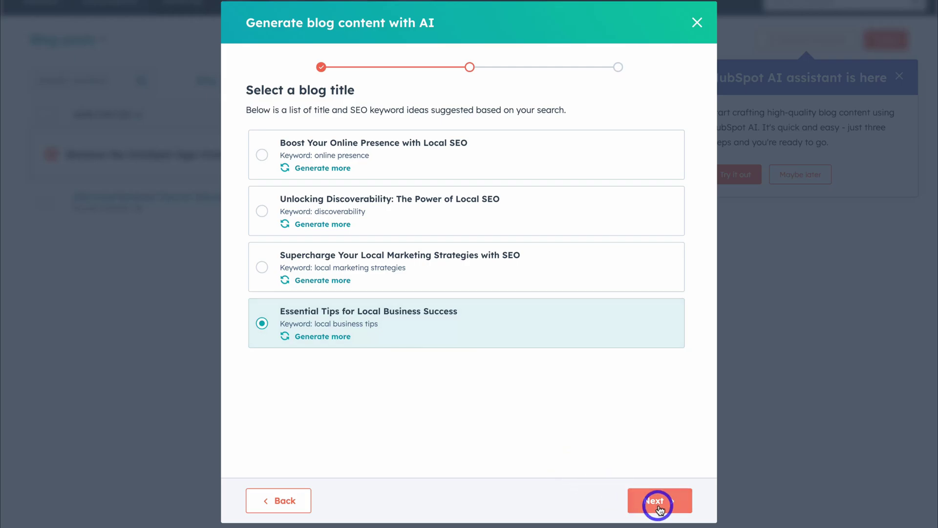
click(657, 506)
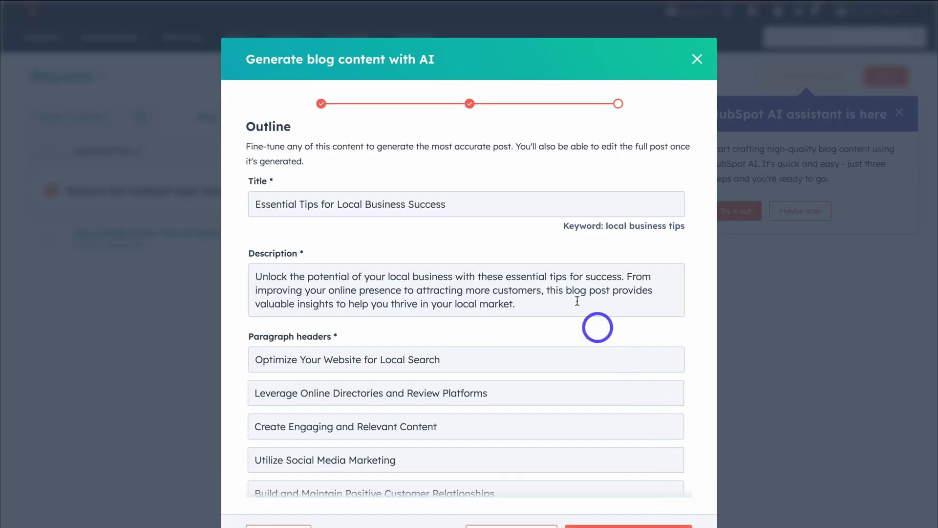
Generate the full blog post from the proposed outline and read through its sections.
scroll(561, 284, down, 1)
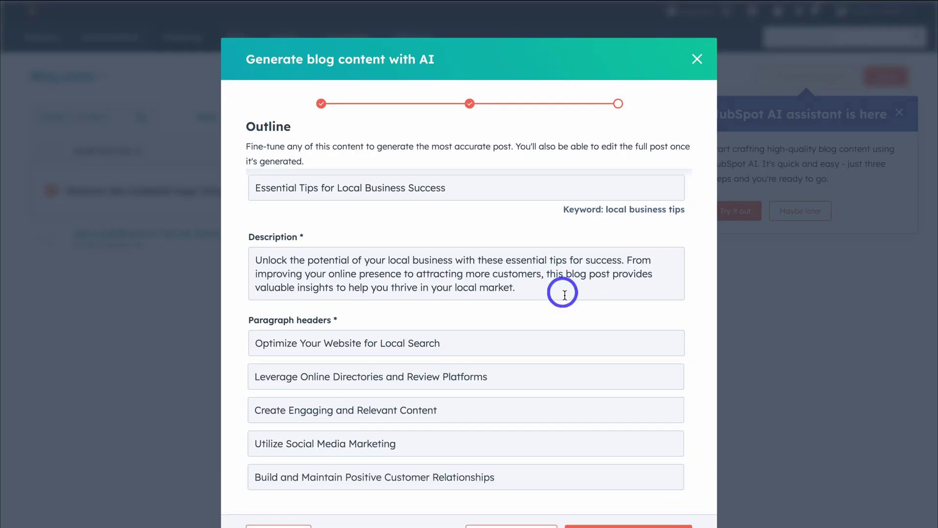
click(540, 345)
click(550, 377)
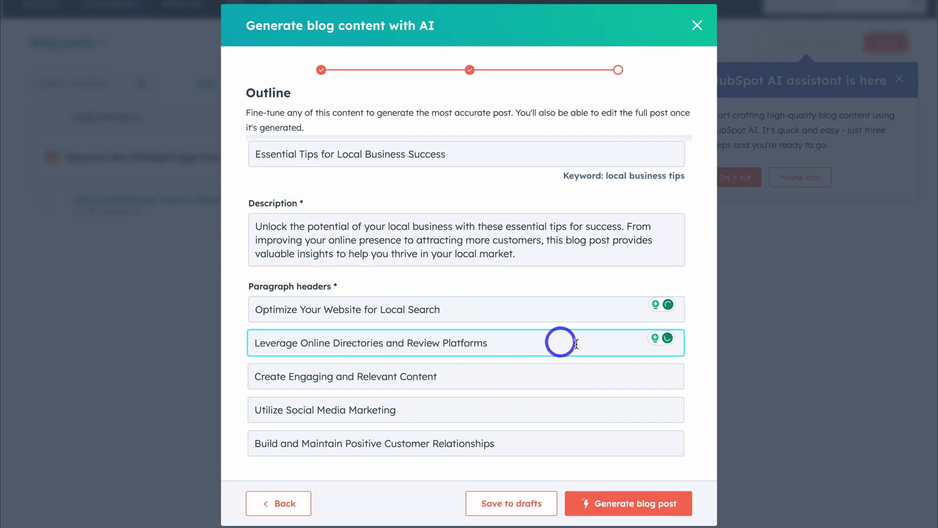
click(630, 506)
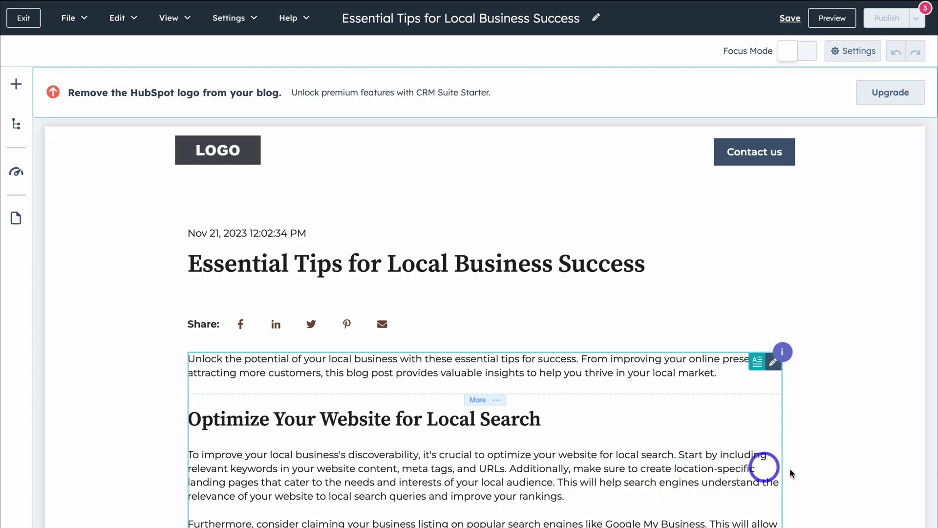
scroll(823, 481, down, 8)
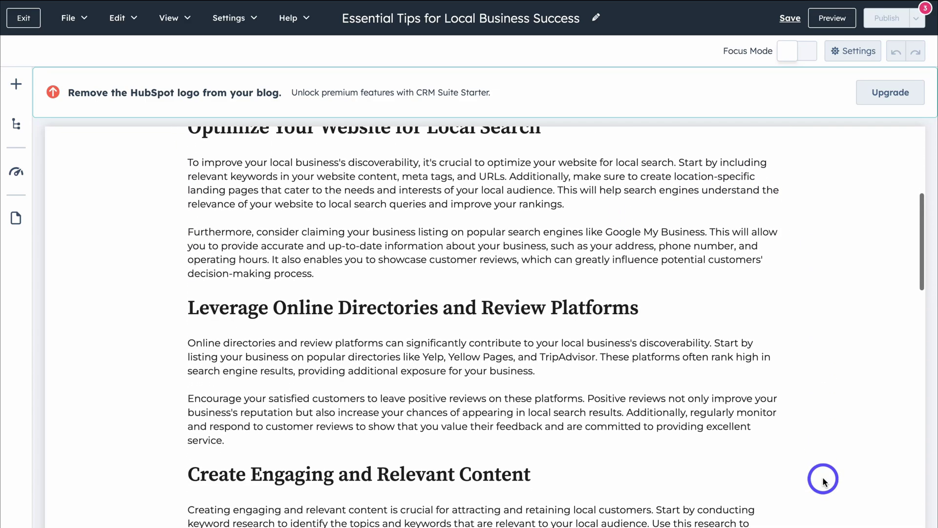
scroll(824, 481, down, 9)
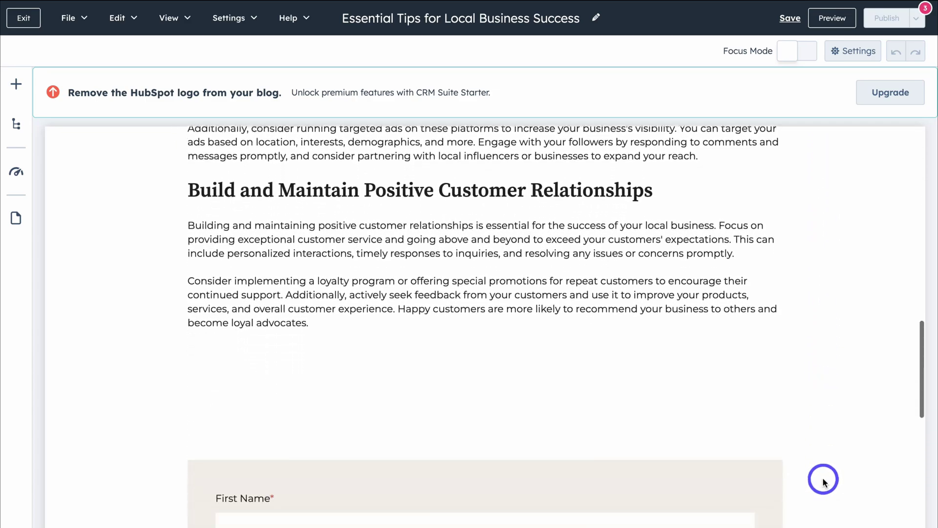
scroll(824, 481, up, 12)
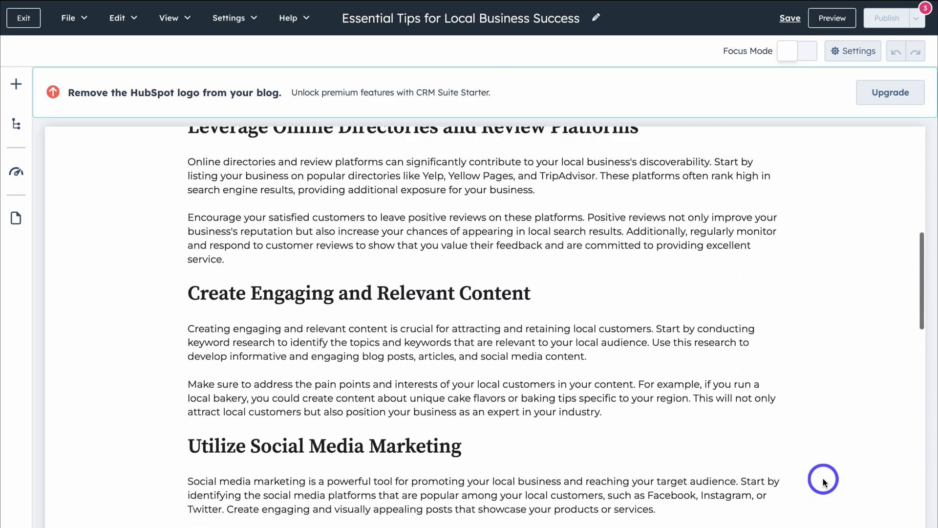
scroll(823, 481, up, 4)
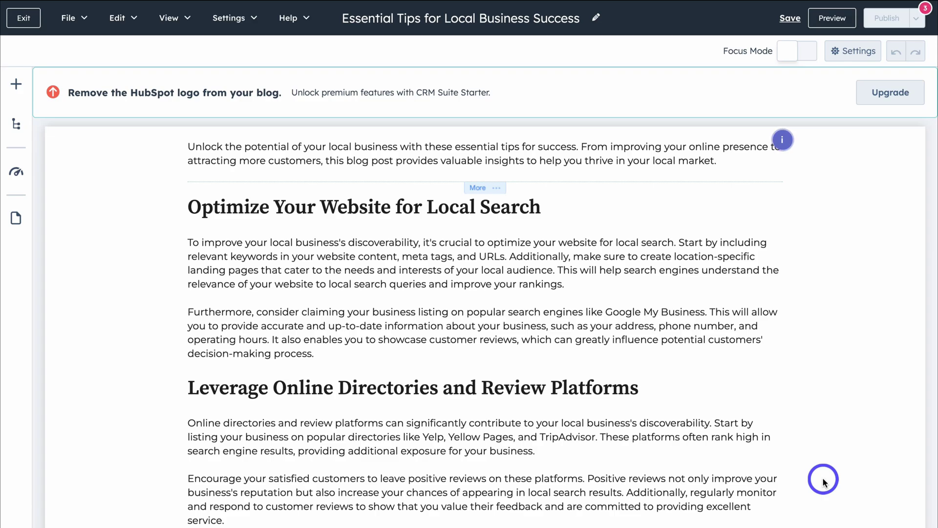
scroll(823, 481, up, 4)
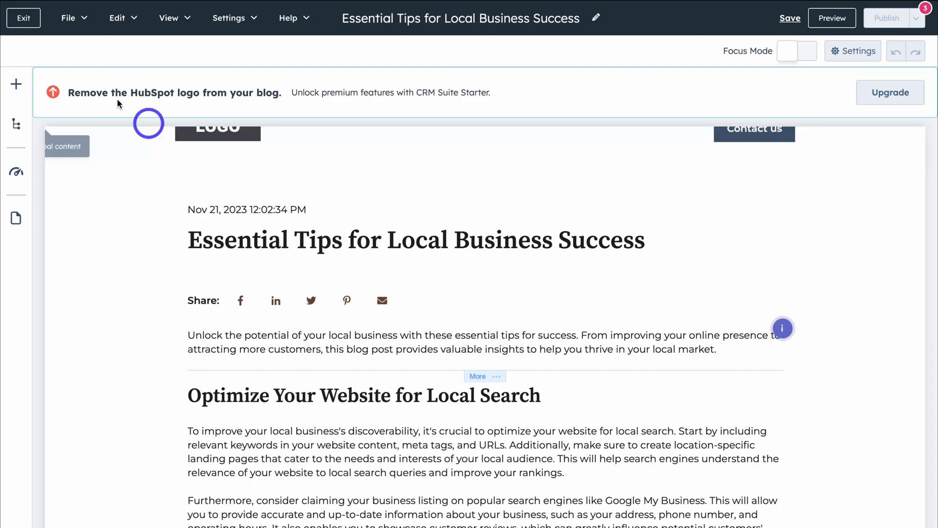
Exit the post editor and go to the Social page of the marketing tools.
click(20, 20)
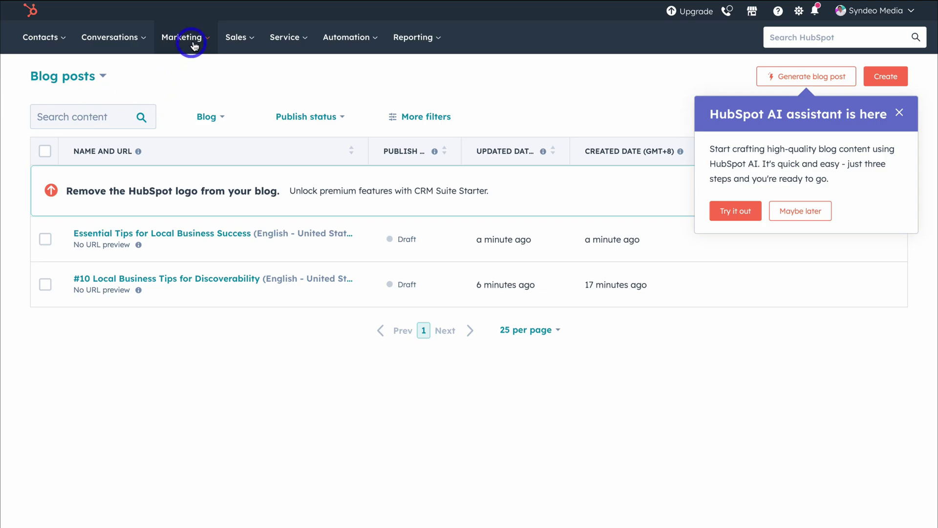
click(196, 43)
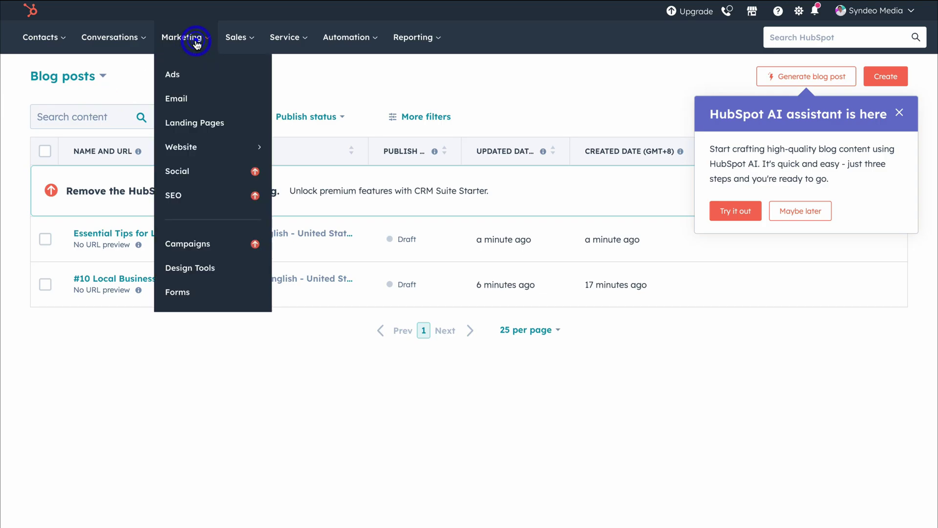
click(206, 171)
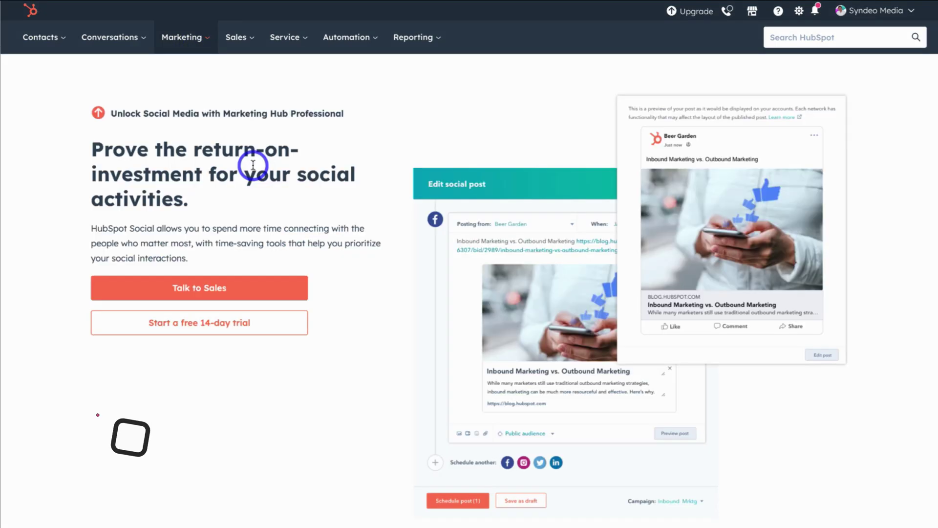